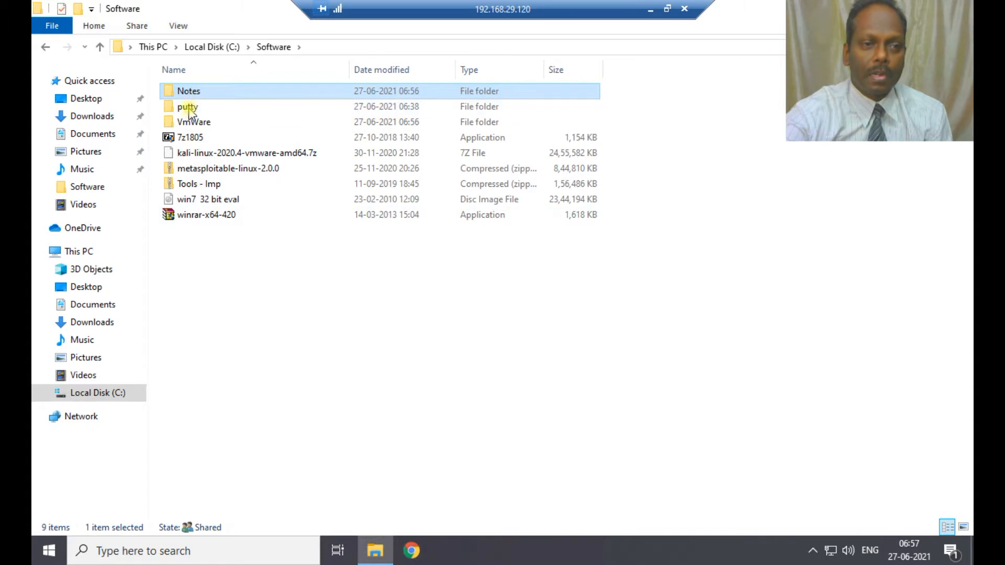
# Step: Run the VMware-workstation-full-15.5.1-15018445 installer from the VmWare folder and allow it to make changes to the device
pyautogui.doubleClick(191, 121)
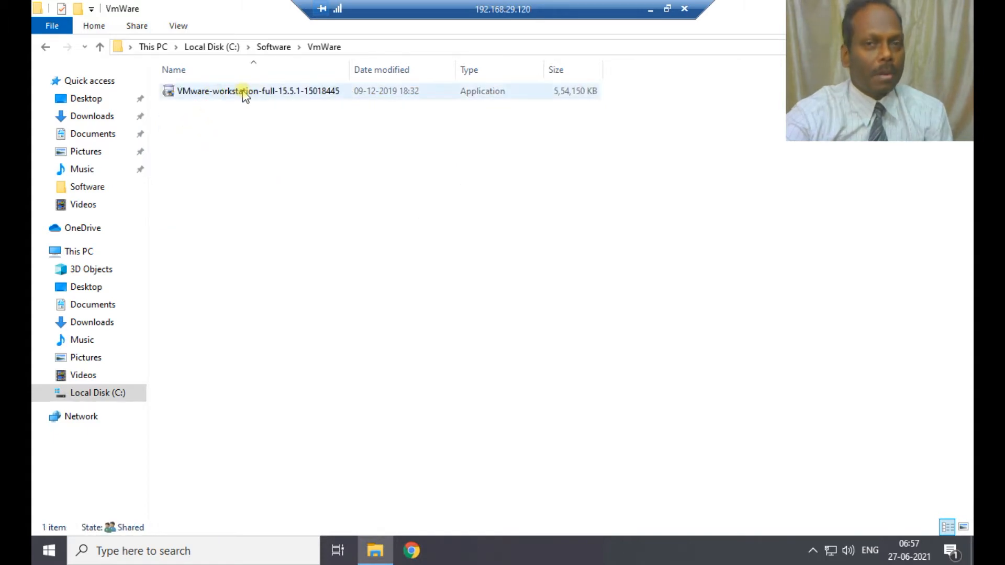
pyautogui.moveTo(245, 97)
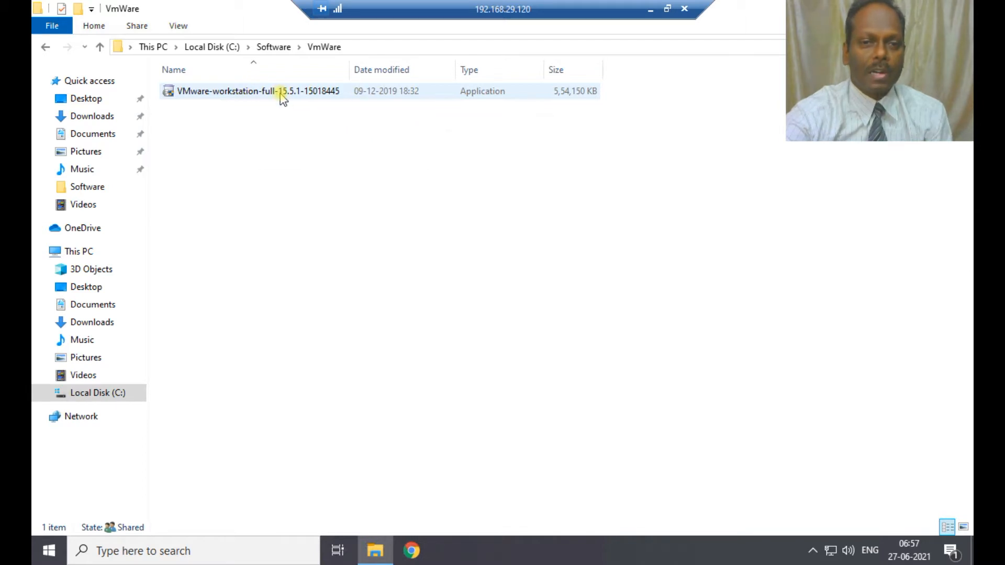
pyautogui.moveTo(281, 97)
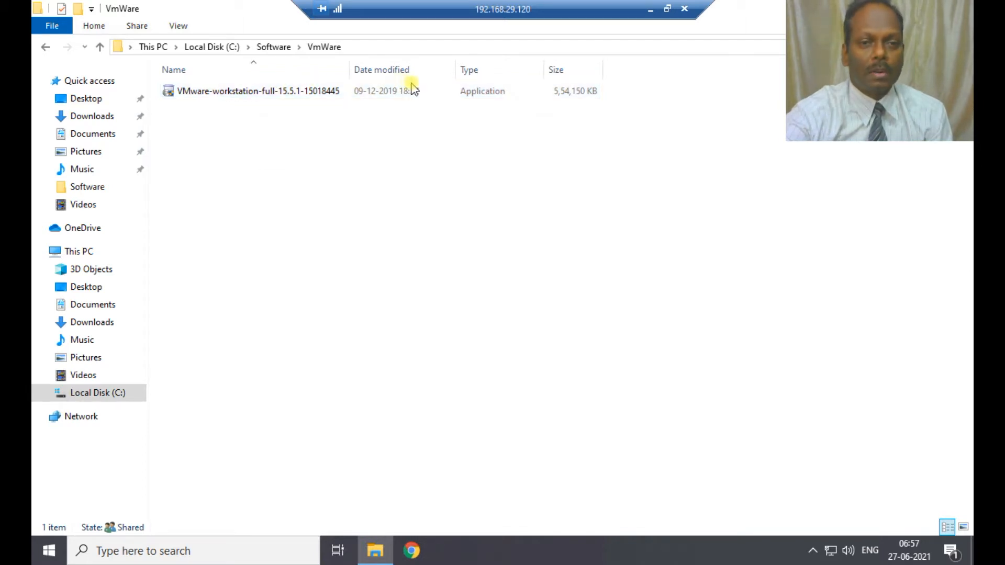
pyautogui.doubleClick(310, 92)
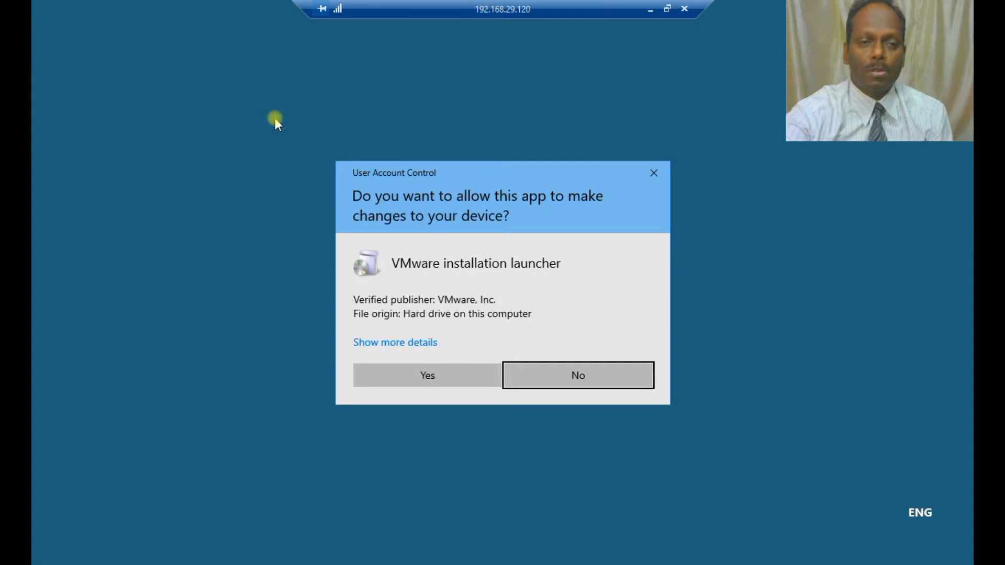
pyautogui.click(419, 375)
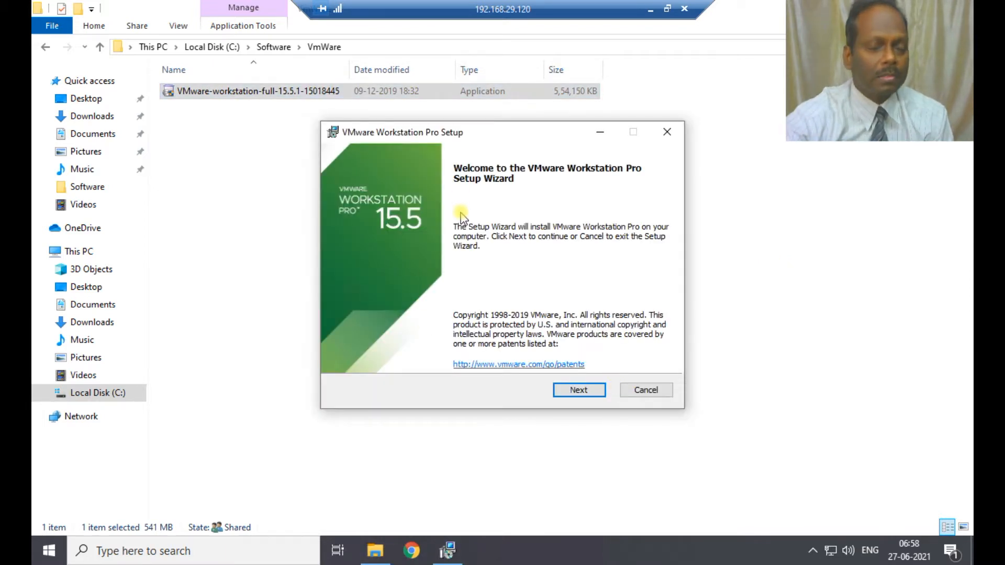
# Step: Accept the VMware Workstation Pro license agreement and keep the default install location without the Enhanced Keyboard Driver
pyautogui.click(575, 395)
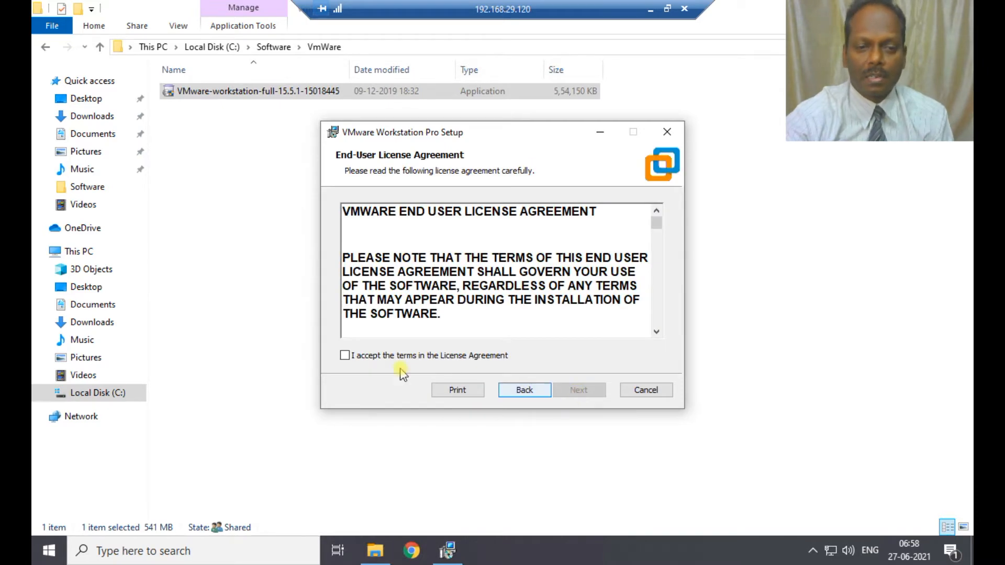
pyautogui.click(346, 356)
pyautogui.click(580, 390)
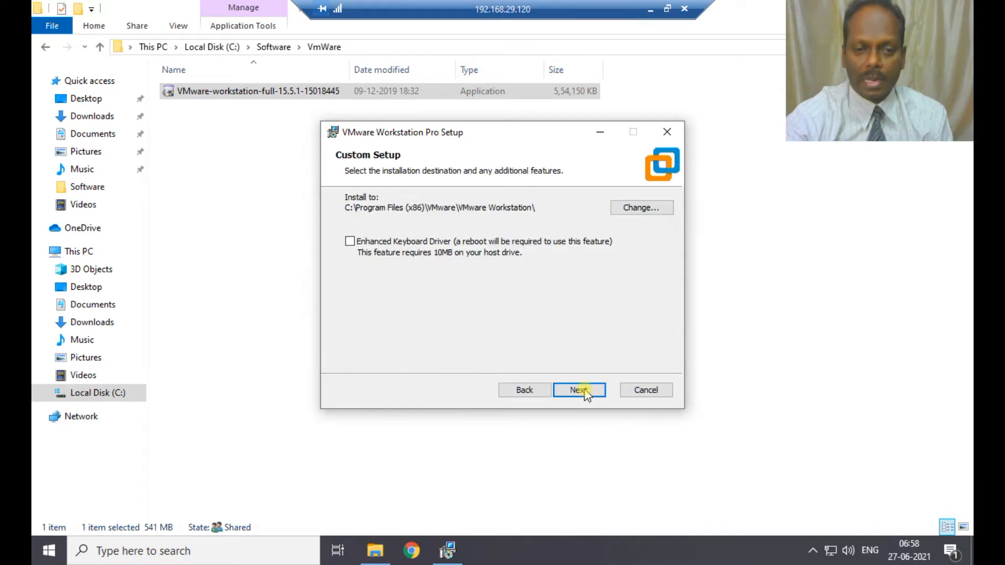
pyautogui.click(586, 393)
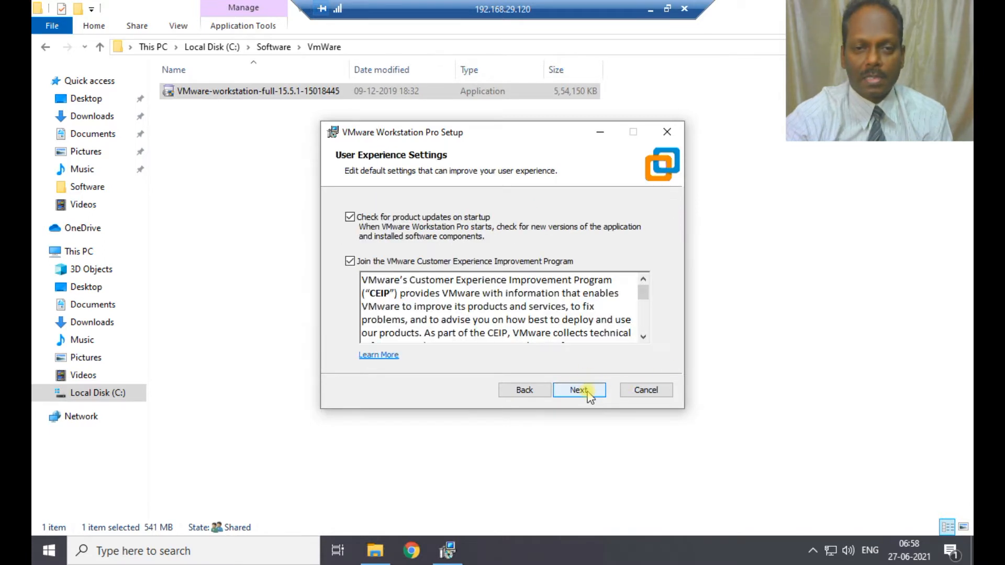
# Step: Opt out of the Customer Experience Improvement Program, keep both shortcuts, and complete the VMware Workstation Pro installation
pyautogui.click(386, 268)
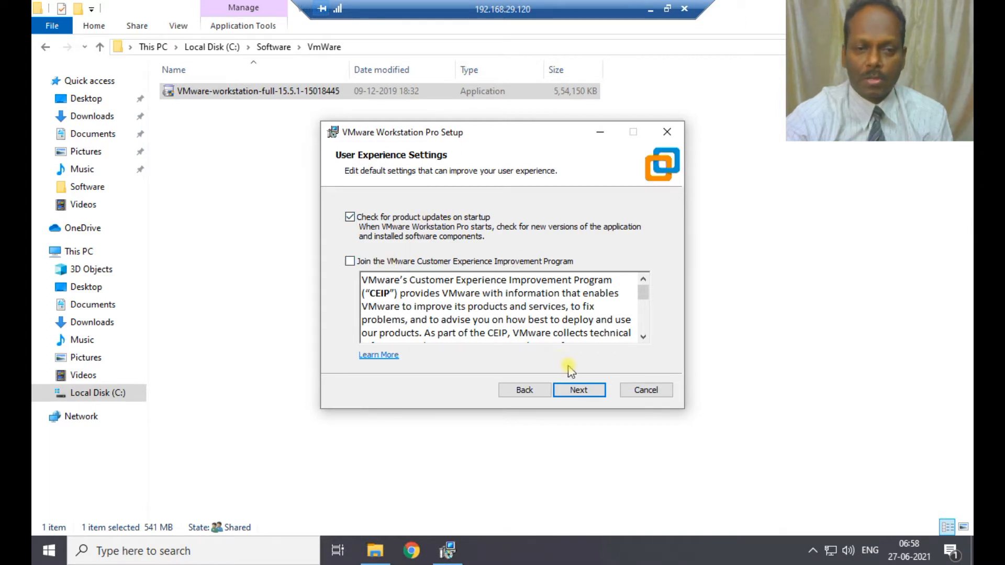
pyautogui.click(592, 393)
pyautogui.click(592, 391)
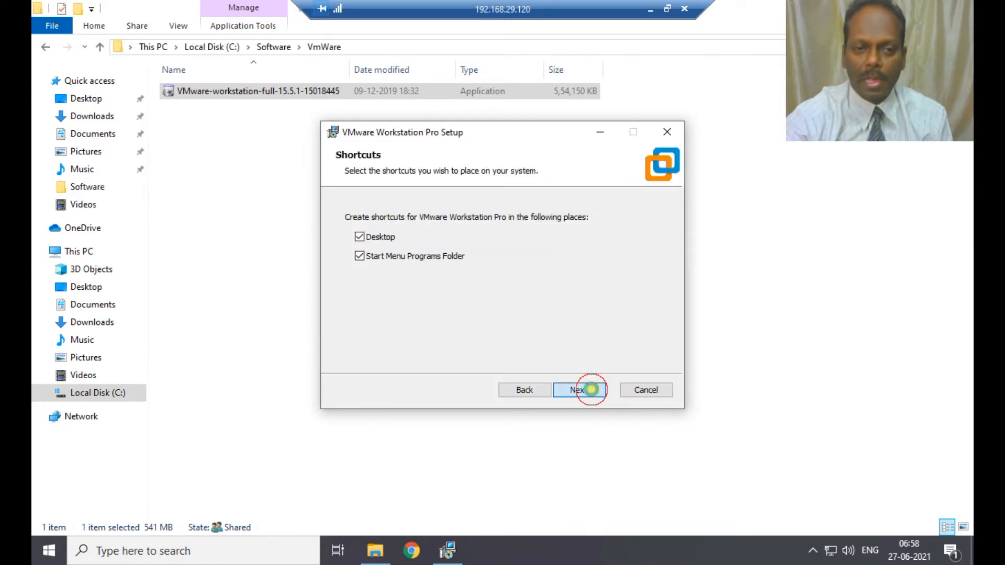
pyautogui.click(592, 393)
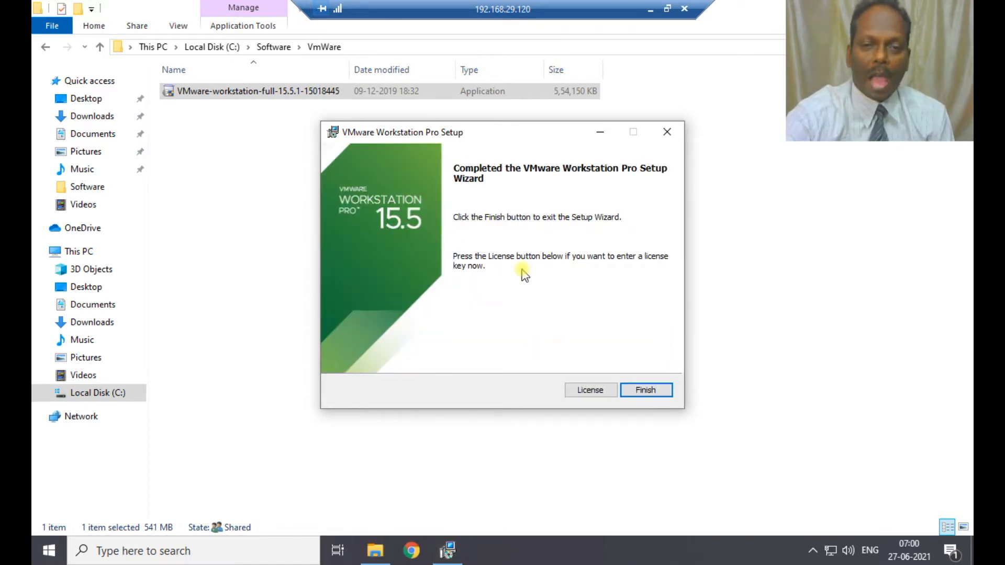
pyautogui.click(645, 390)
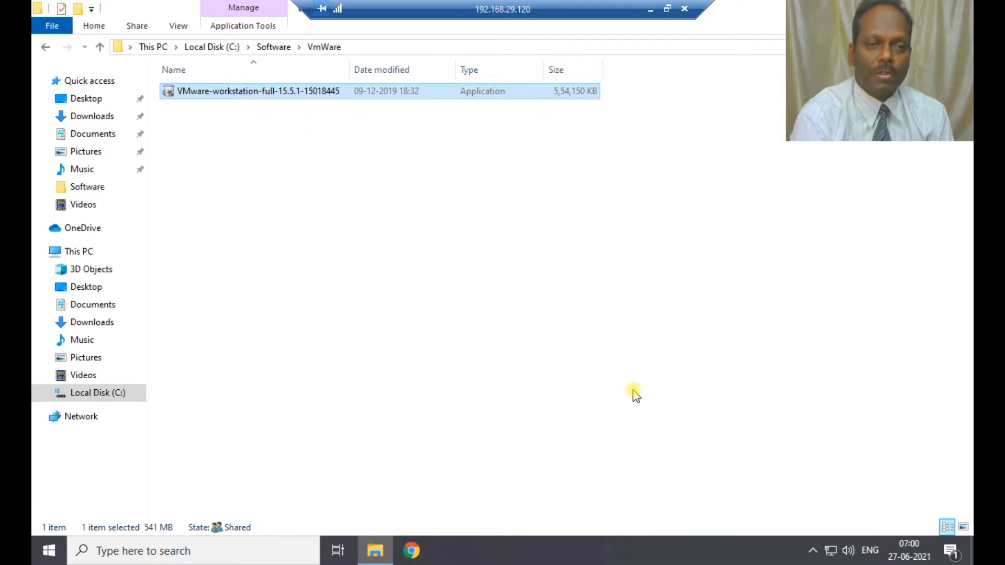
# Step: Return to the Software folder, then launch VMware Workstation from its desktop shortcut
pyautogui.click(270, 48)
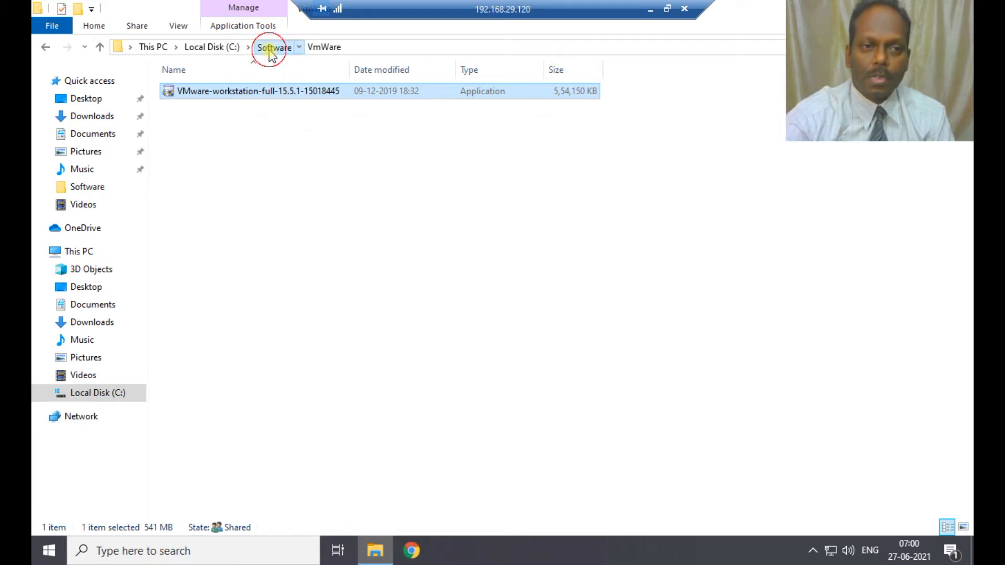
pyautogui.click(888, 8)
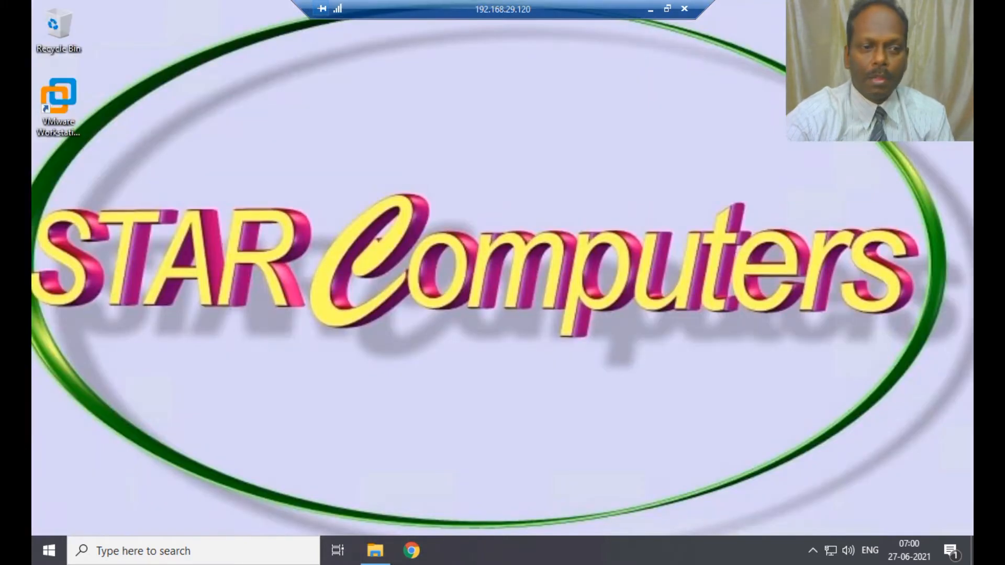
pyautogui.doubleClick(73, 99)
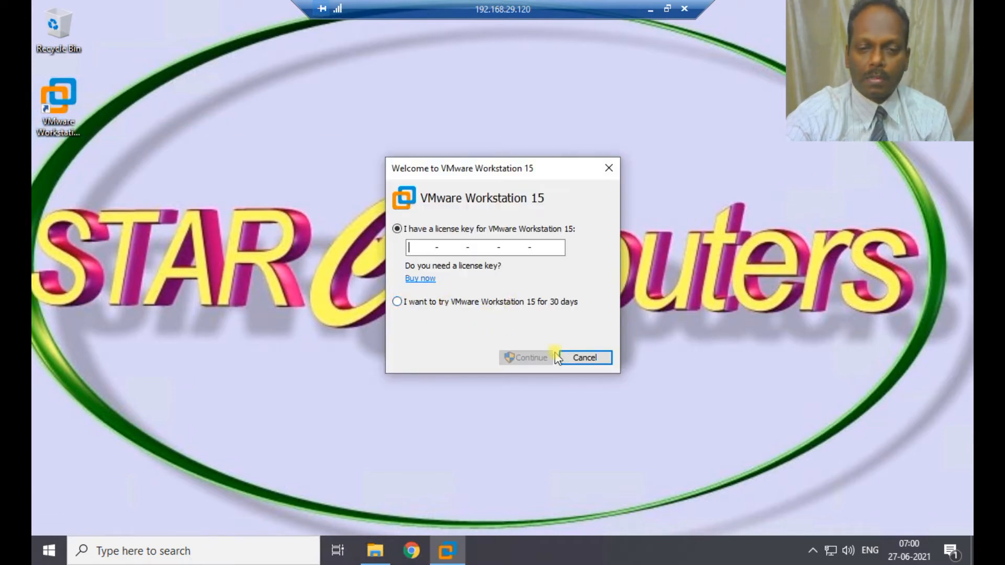
# Step: Start the 30-day trial of VMware Workstation 15 with administrator approval and postpone the version 16.0.0 update in the maximized window
pyautogui.click(413, 302)
pyautogui.click(532, 358)
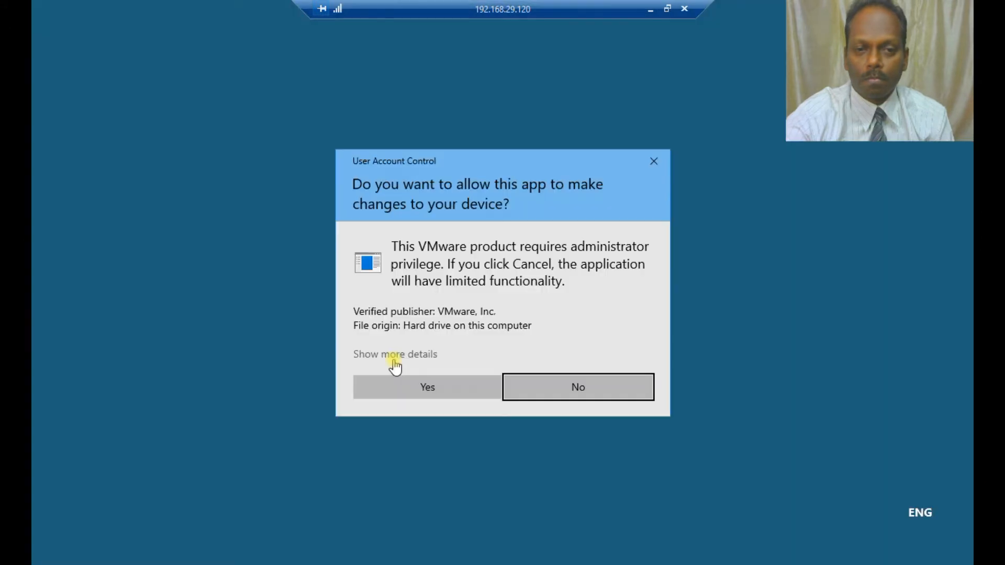
pyautogui.click(435, 387)
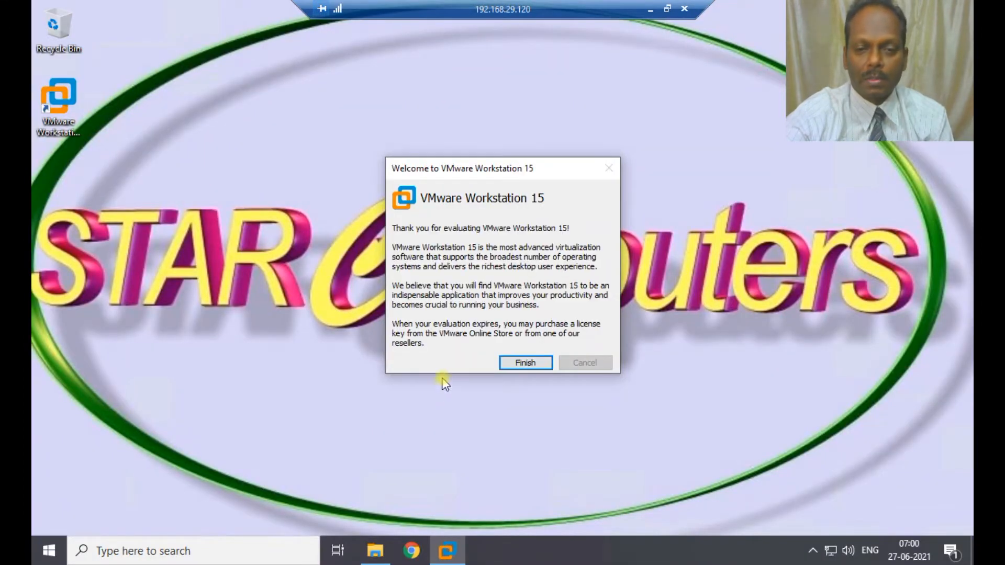
pyautogui.click(525, 363)
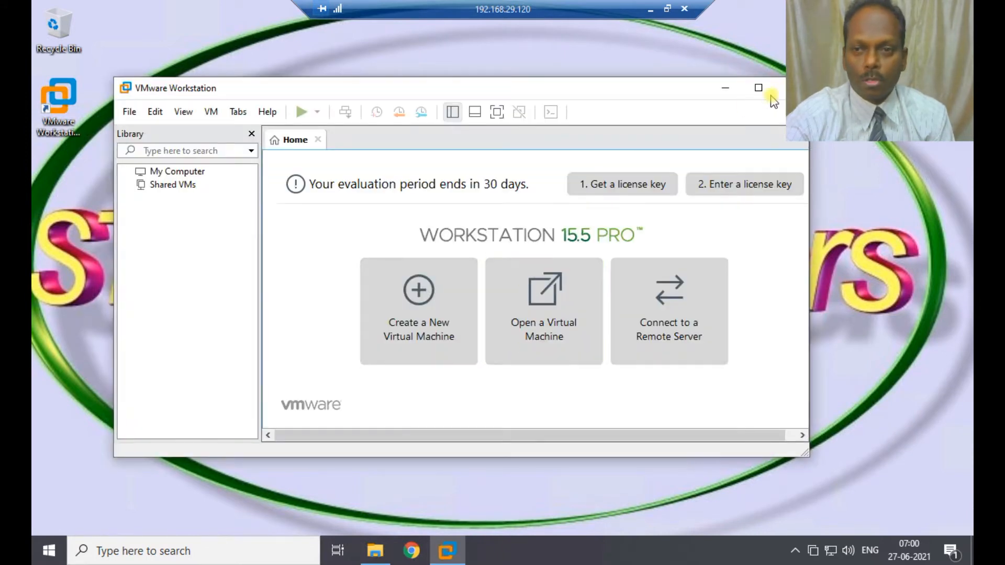
pyautogui.click(757, 88)
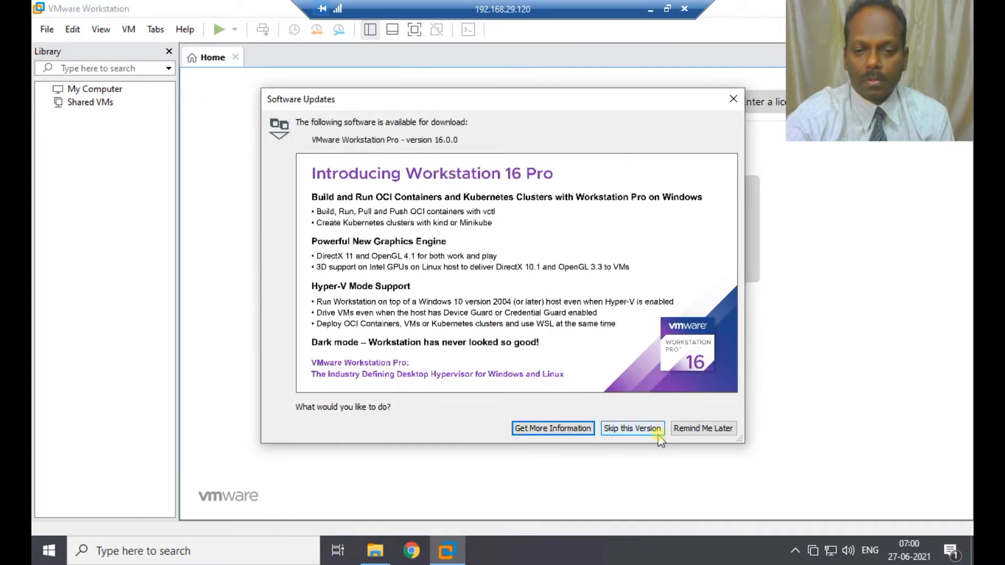
pyautogui.click(681, 430)
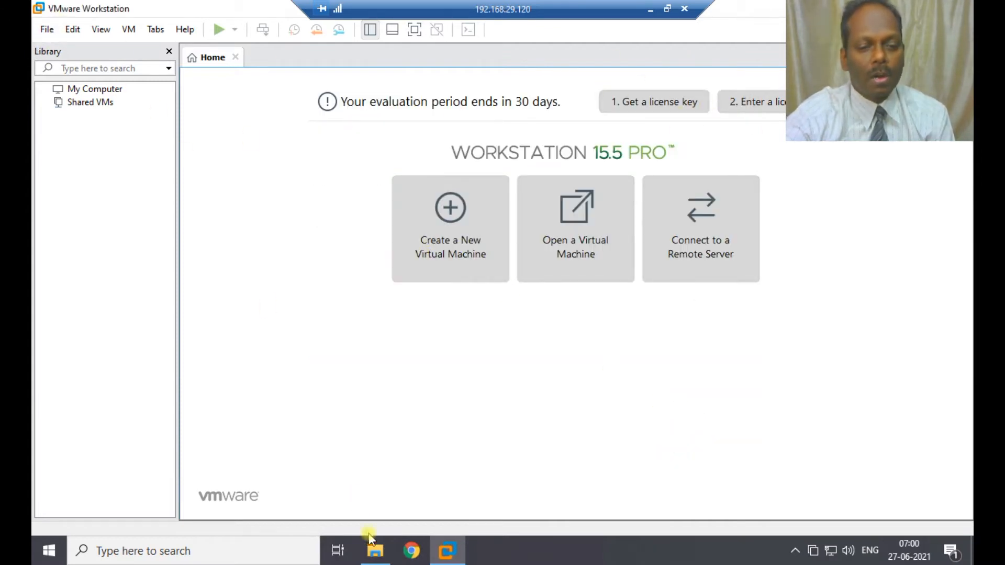
# Step: Install 7-Zip 18.05 from the 7z1805 file in the Software folder, using the default destination folder
pyautogui.moveTo(375, 550)
pyautogui.click(373, 491)
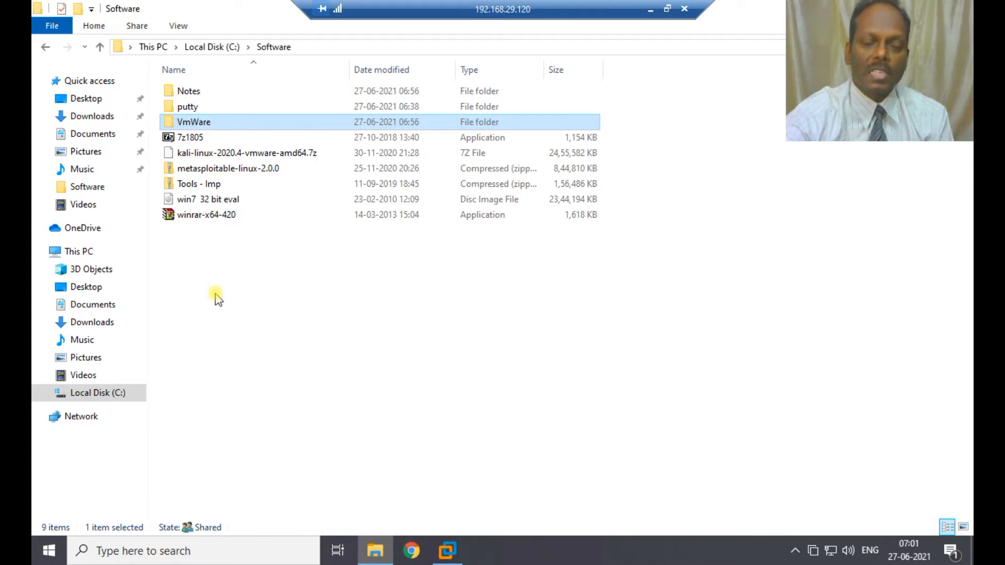
pyautogui.doubleClick(190, 139)
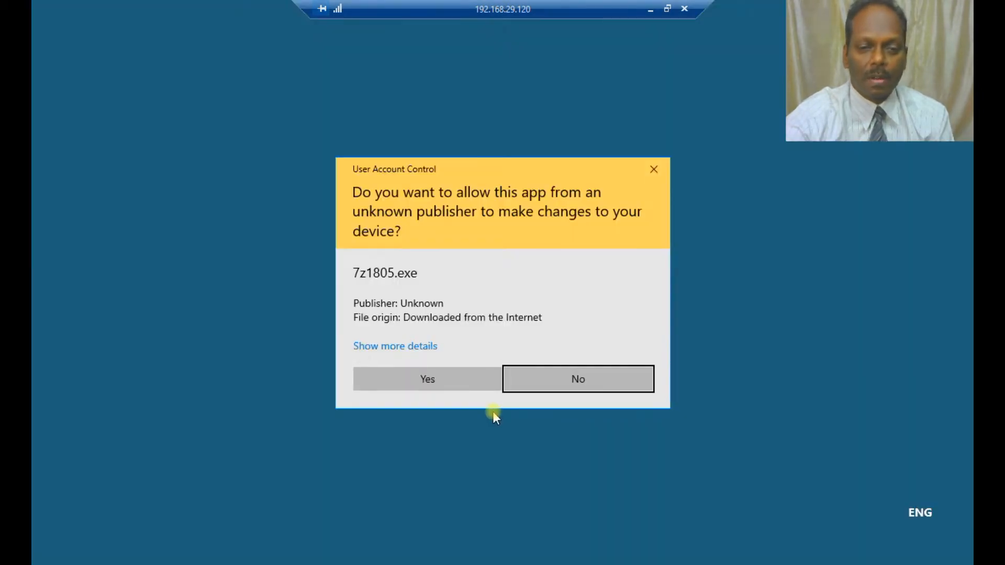
pyautogui.click(427, 378)
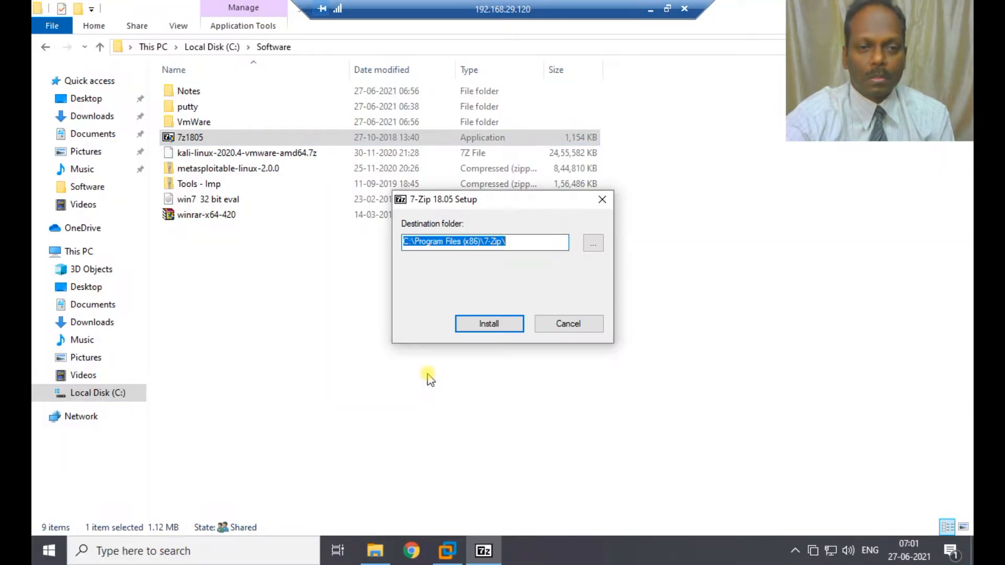
pyautogui.click(481, 323)
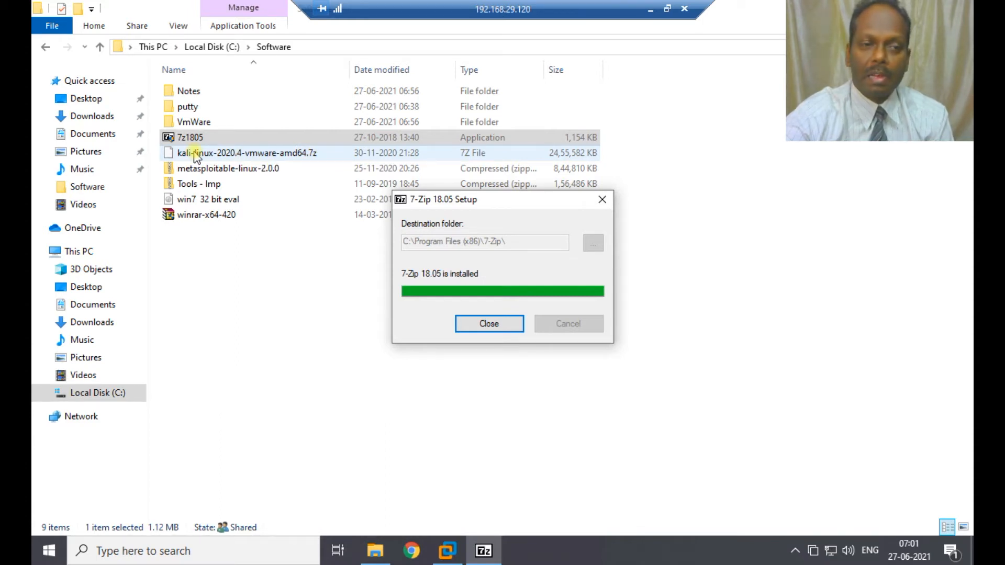
pyautogui.click(491, 325)
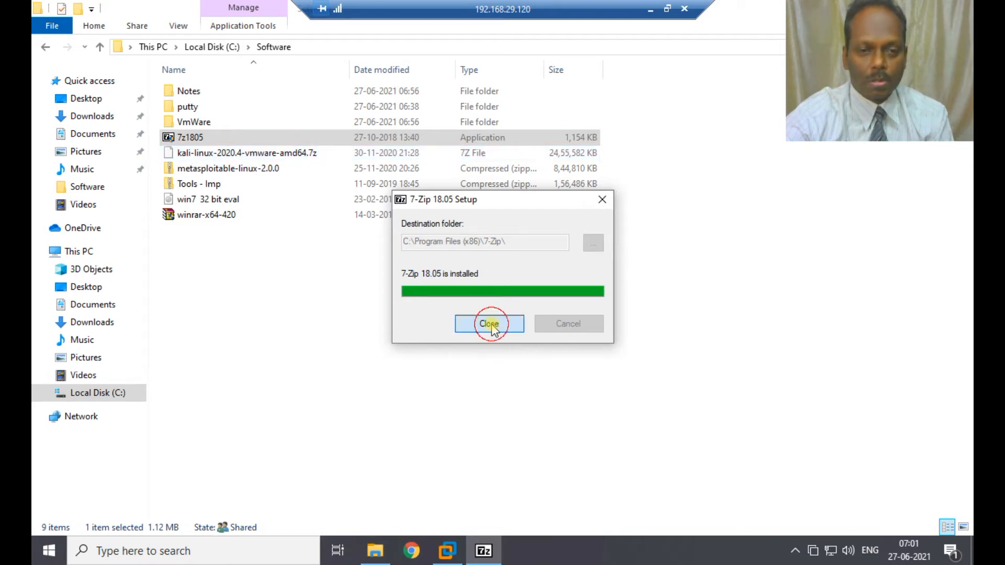
# Step: Create a folder named VMWARE directly on Local Disk (C:) and open it
pyautogui.click(224, 47)
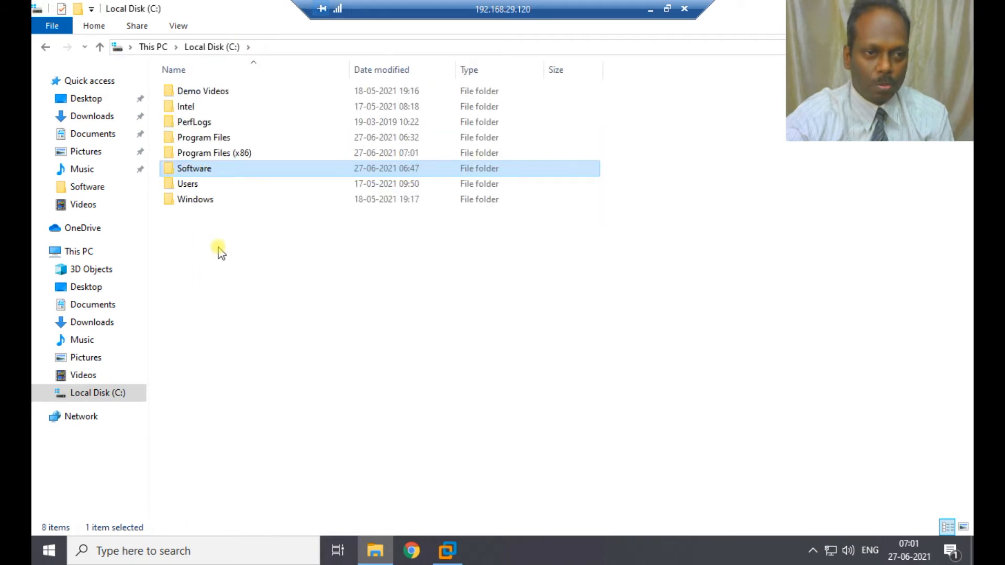
pyautogui.rightClick(217, 246)
pyautogui.moveTo(271, 403)
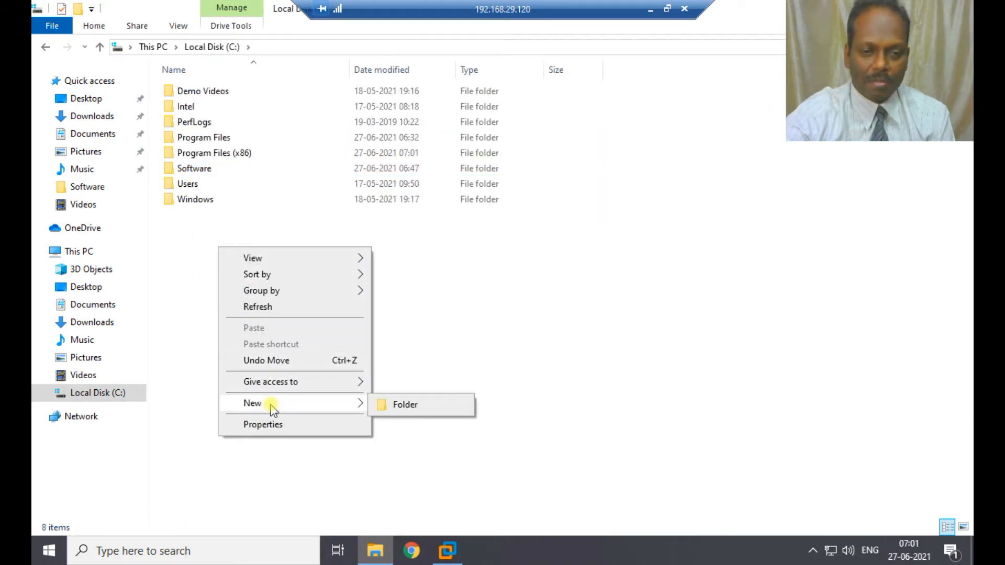
pyautogui.click(404, 408)
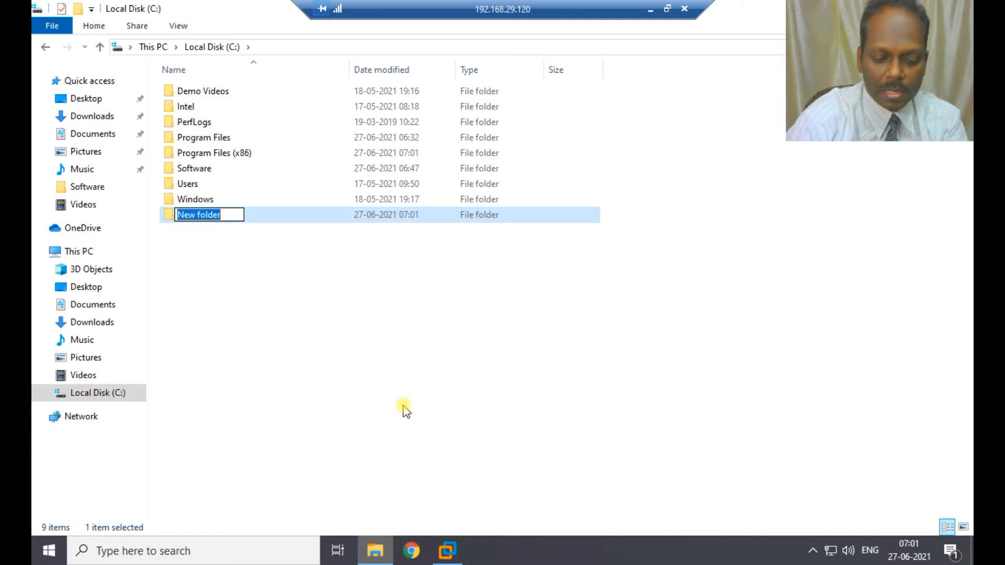
pyautogui.write('VMWARE')
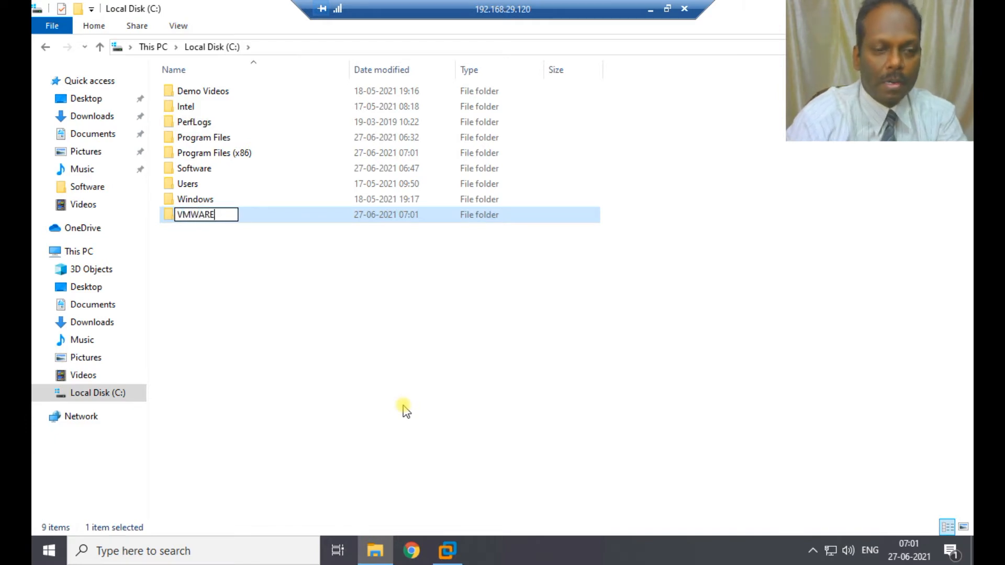
pyautogui.press('Return')
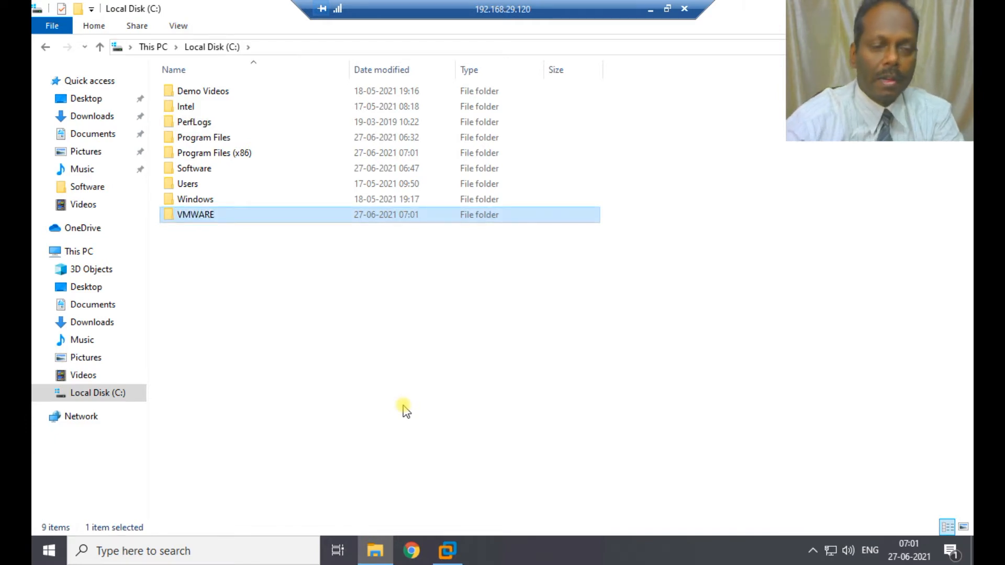
pyautogui.doubleClick(192, 216)
pyautogui.rightClick(233, 128)
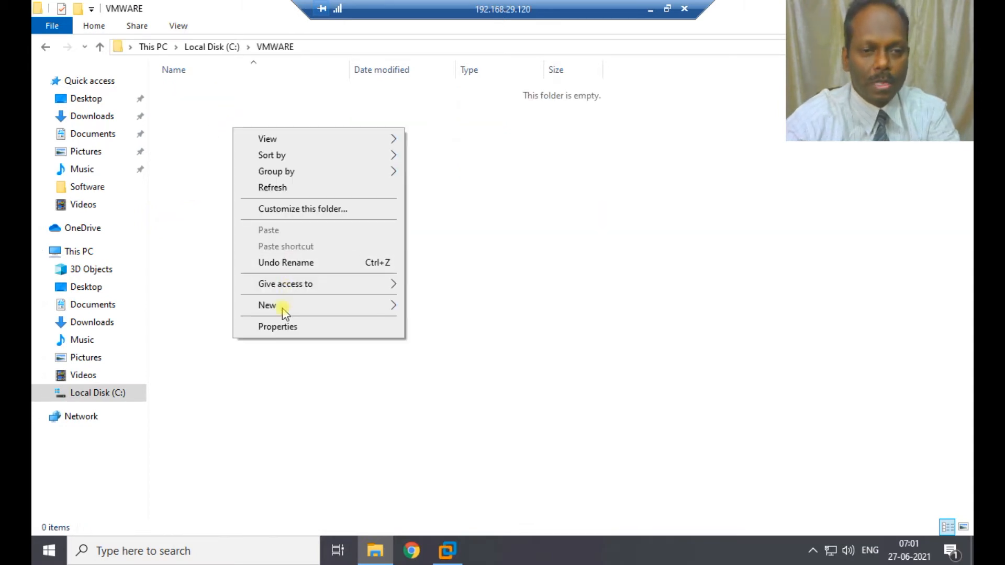
pyautogui.click(645, 285)
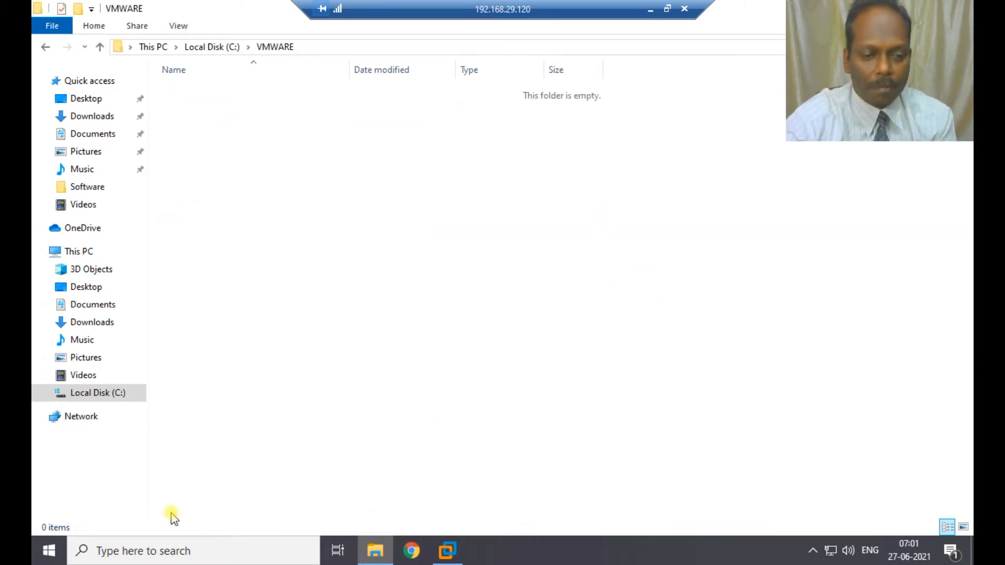
# Step: Search Windows for 7-Zip and launch the 7-Zip File Manager
pyautogui.click(163, 553)
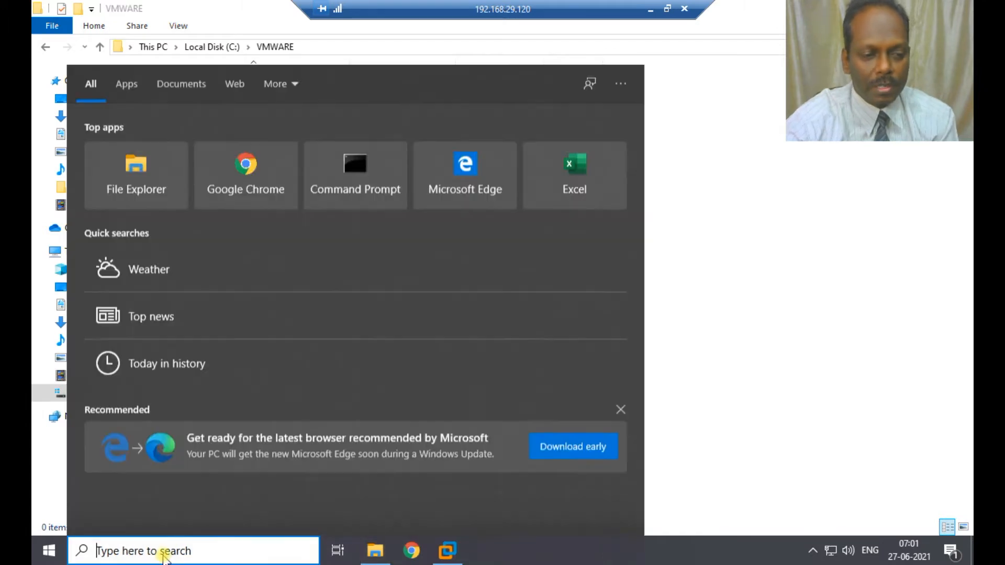
pyautogui.write('7-')
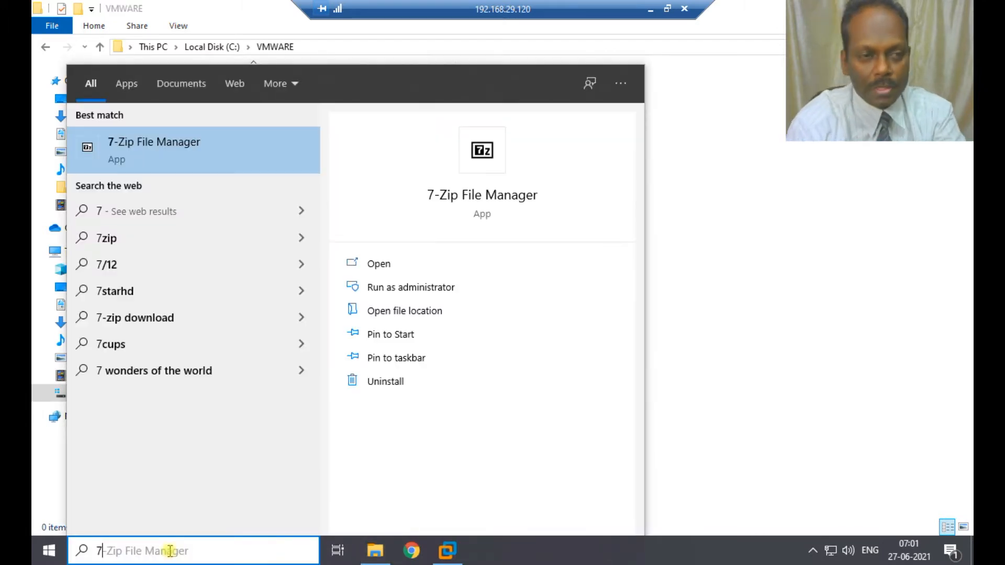
pyautogui.click(218, 141)
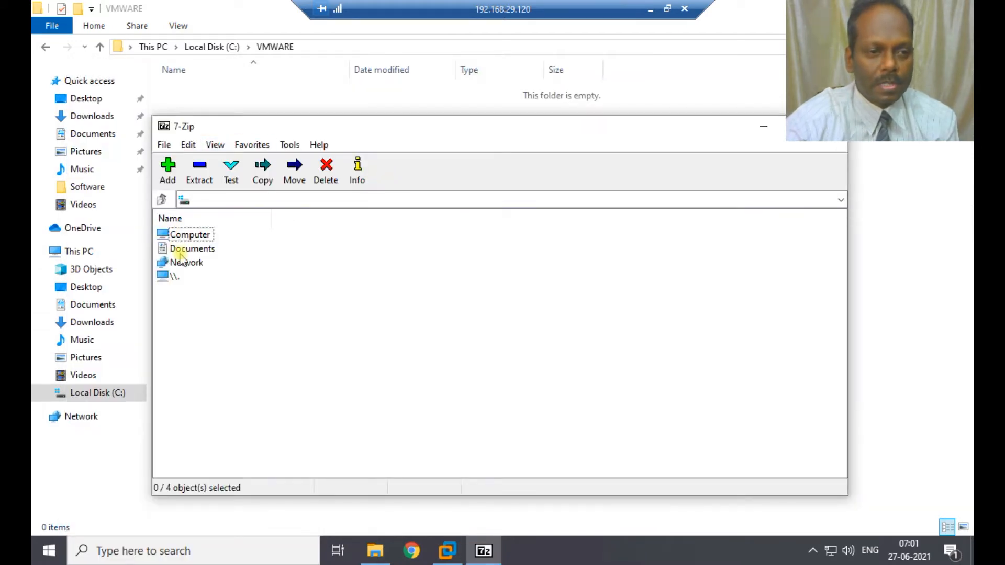
# Step: Browse to C:\Software in 7-Zip and open the kali-linux-2020.4-vmware-amd64.7z archive
pyautogui.click(192, 237)
pyautogui.doubleClick(192, 236)
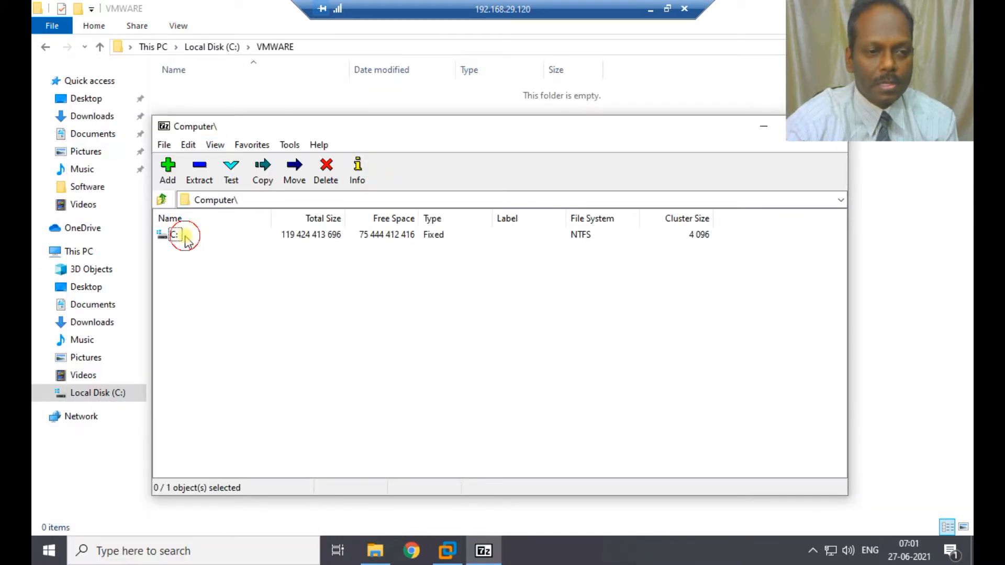
pyautogui.doubleClick(181, 236)
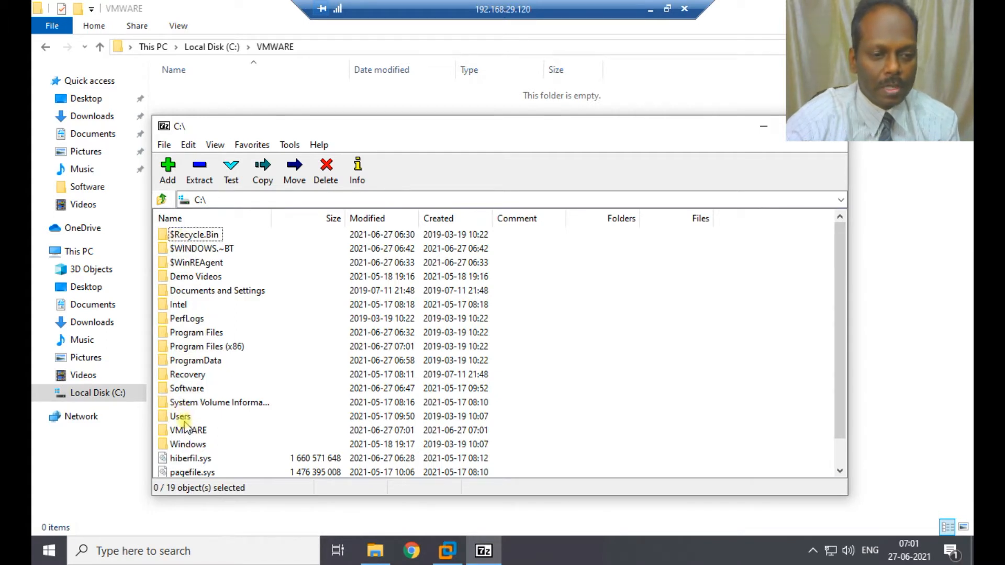
pyautogui.doubleClick(188, 389)
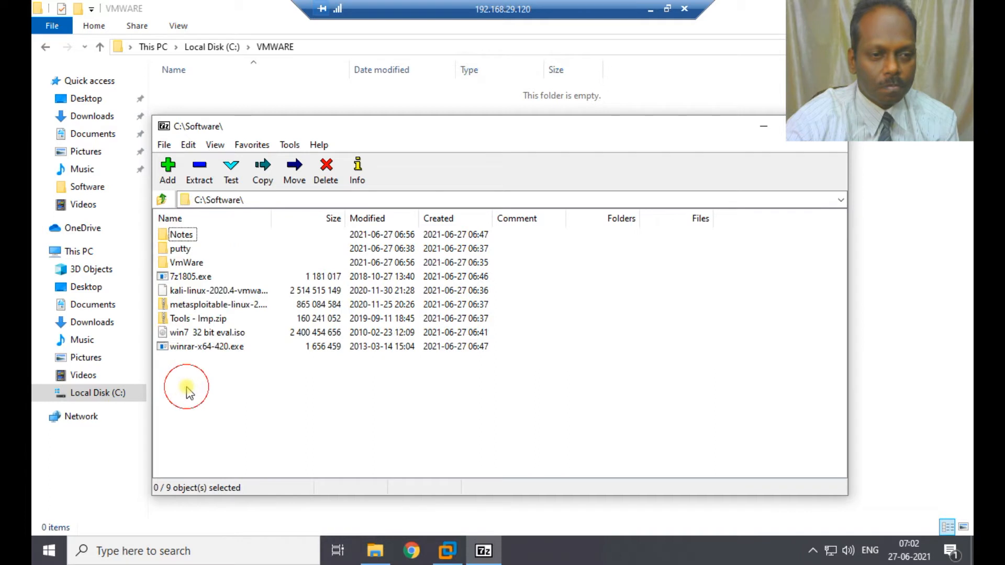
pyautogui.doubleClick(225, 291)
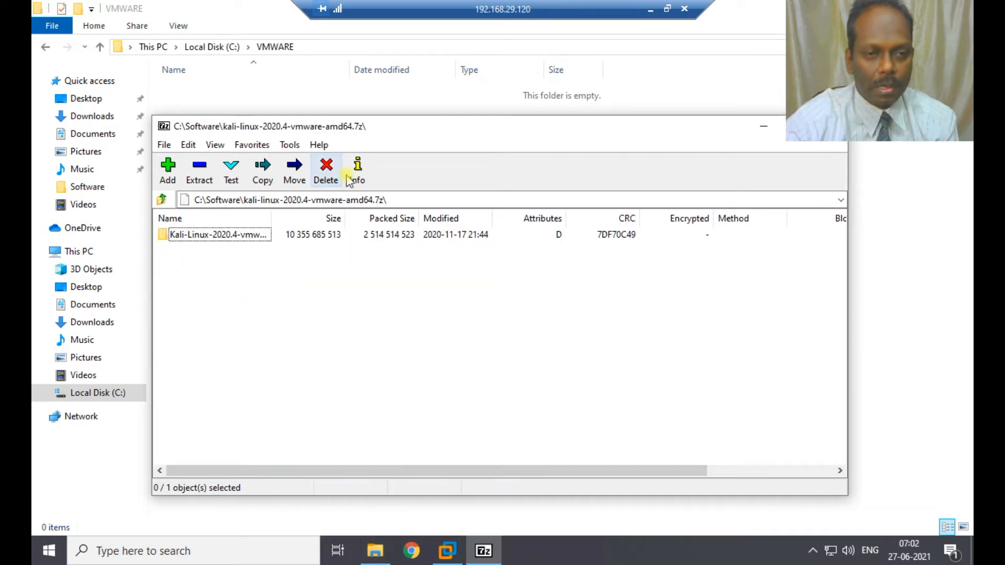
# Step: Extract the Kali-Linux-2020.4 folder from the archive into C:\VMWARE, and exit 7-Zip
pyautogui.moveTo(432, 128); pyautogui.dragTo(726, 156)
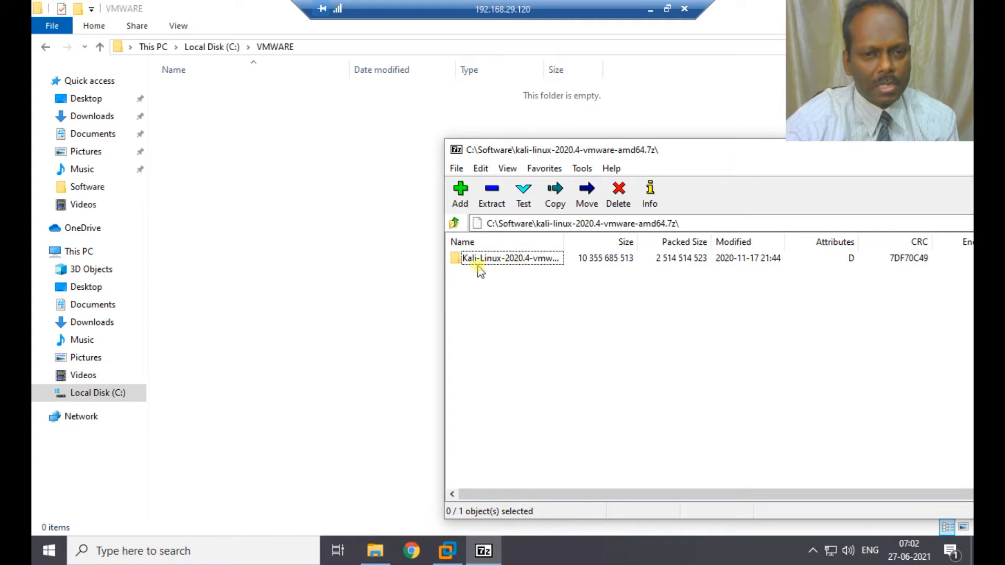
pyautogui.moveTo(475, 264); pyautogui.dragTo(308, 234)
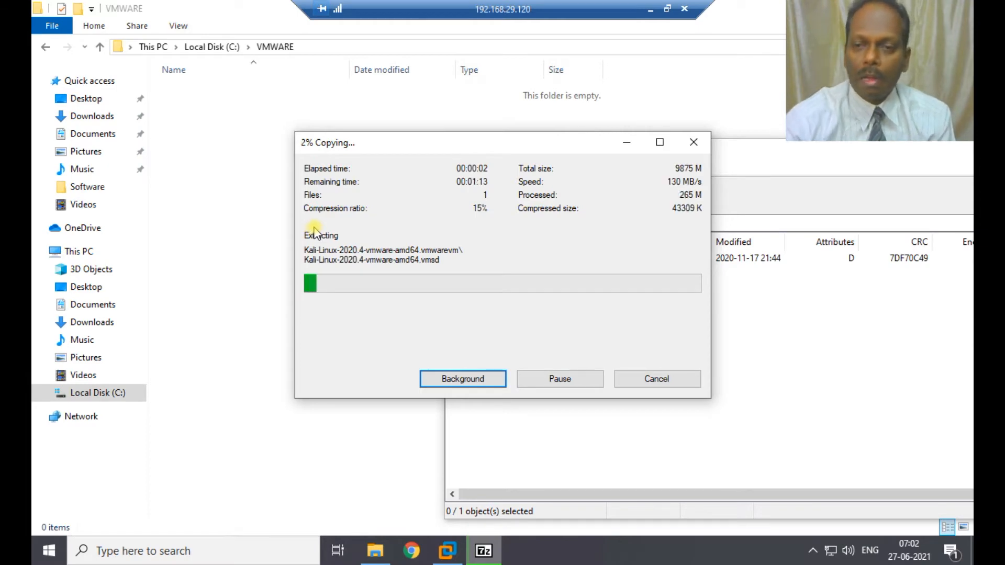
pyautogui.moveTo(451, 142); pyautogui.dragTo(306, 208)
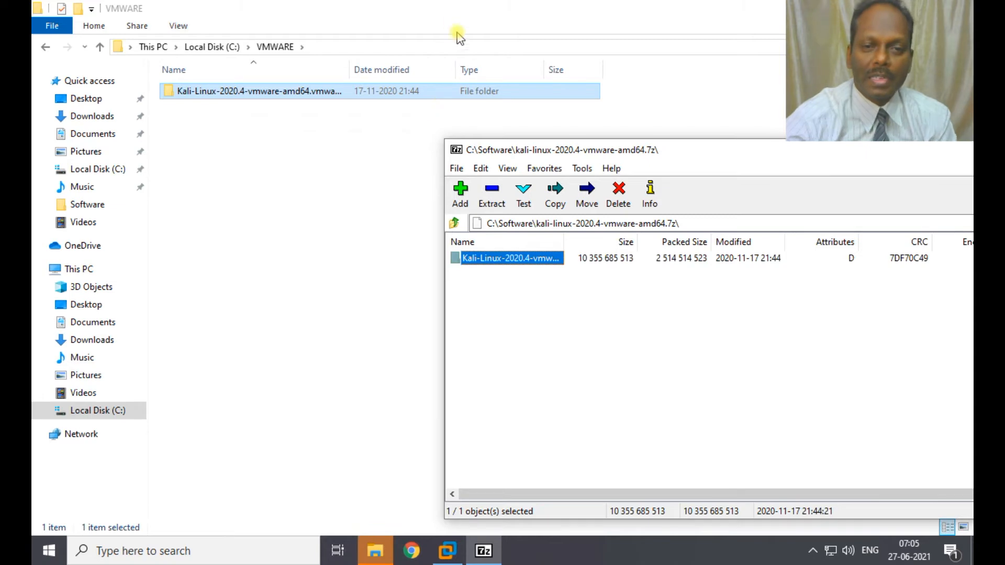
pyautogui.click(456, 169)
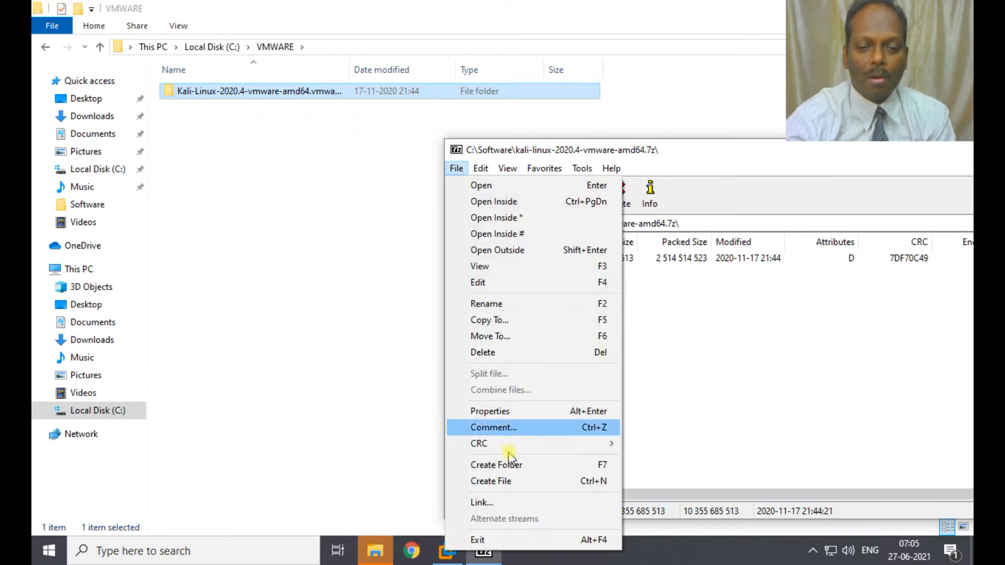
pyautogui.click(492, 539)
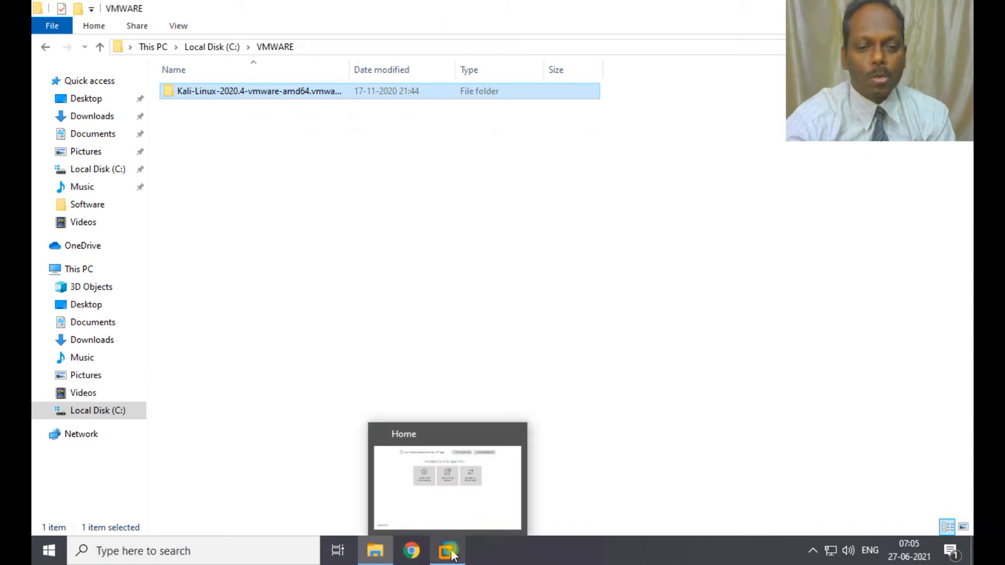
# Step: Switch to VMware Workstation, open the Kali-Linux-2020.4-vmware-amd64 virtual machine from its folder in C:\VMWARE, and hide the library sidebar
pyautogui.click(447, 549)
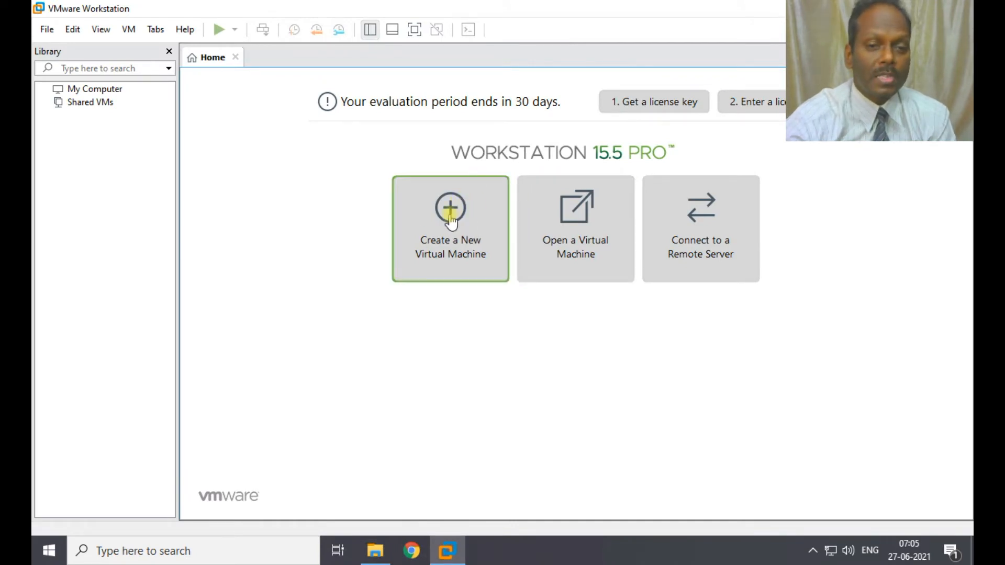
pyautogui.click(577, 212)
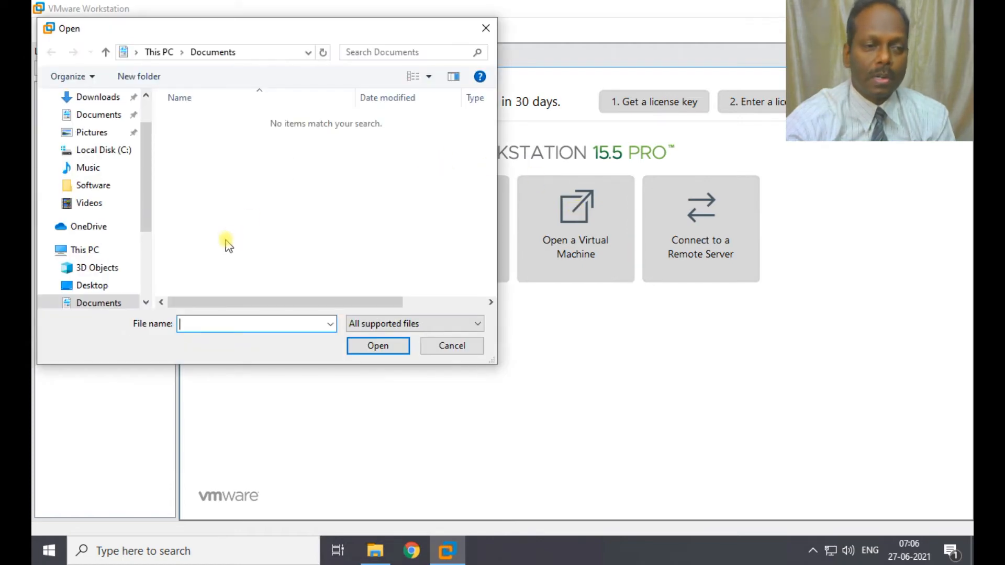
pyautogui.moveTo(149, 188)
pyautogui.mouseDown()
pyautogui.moveTo(152, 224)
pyautogui.moveTo(157, 202)
pyautogui.mouseUp()
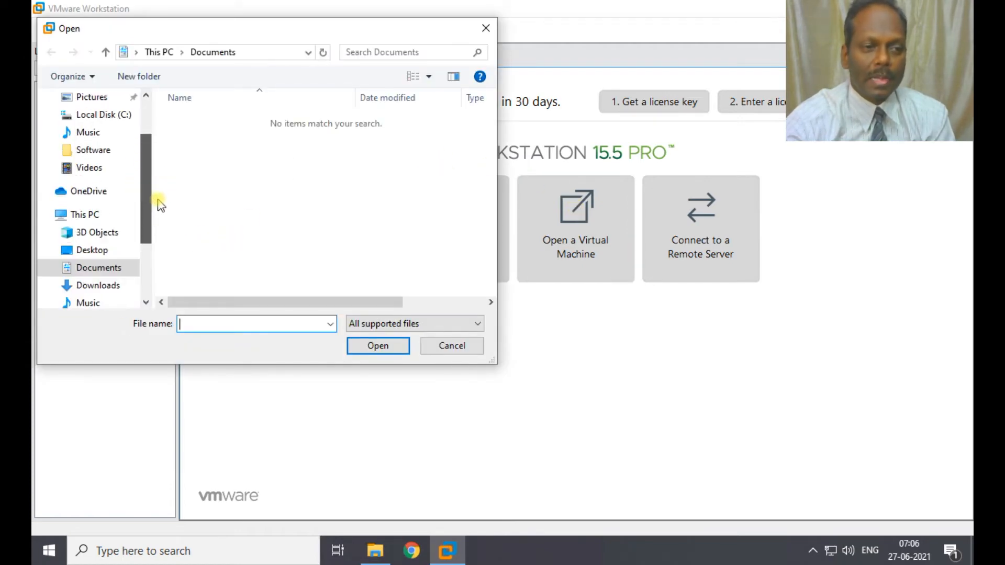
pyautogui.click(89, 215)
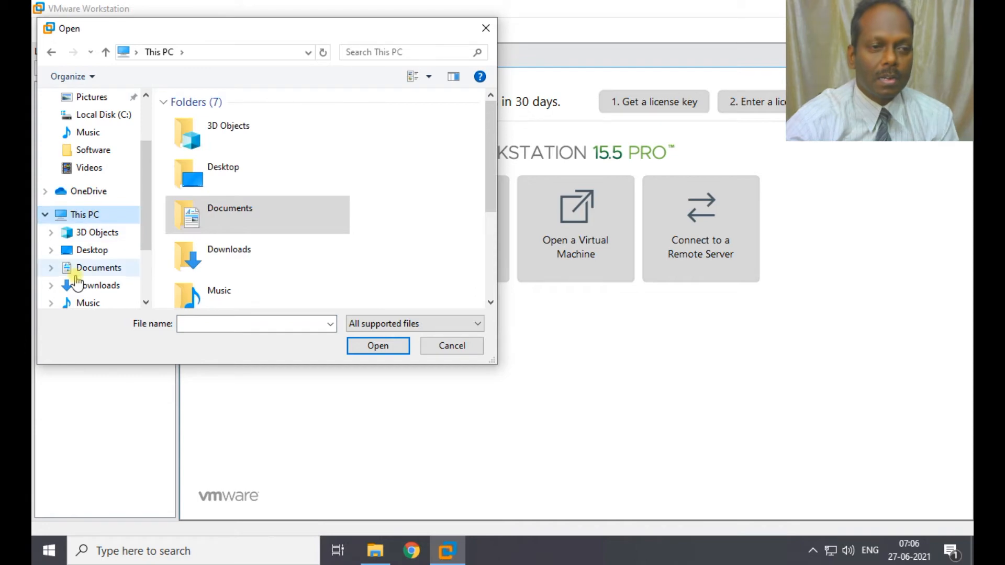
pyautogui.scroll(-3, 268, 209)
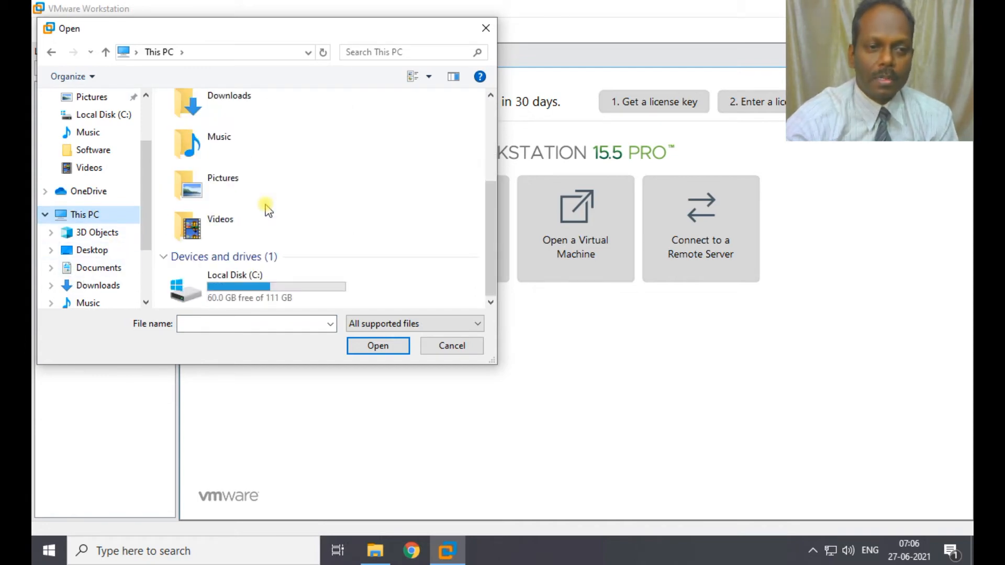
pyautogui.scroll(3, 266, 206)
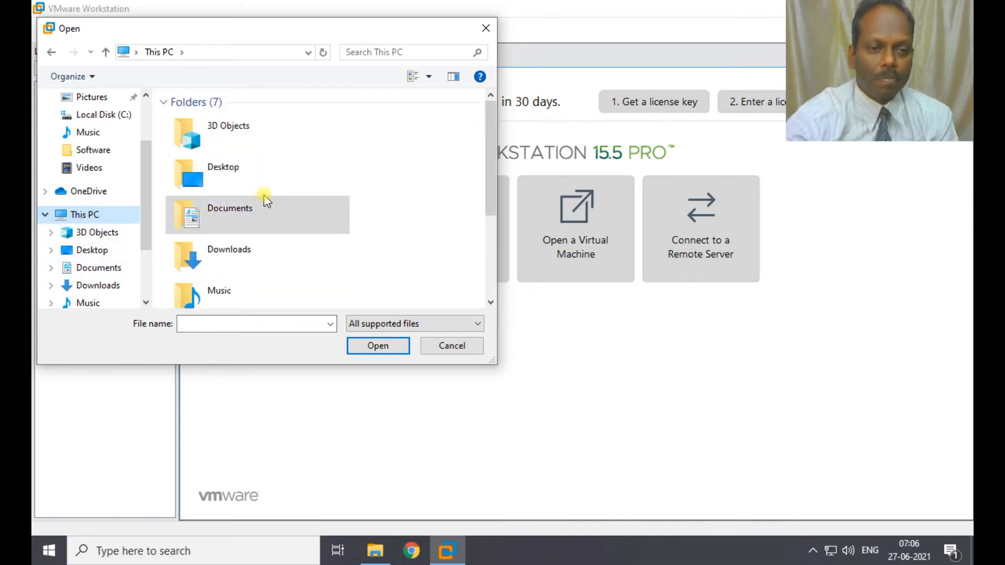
pyautogui.doubleClick(68, 214)
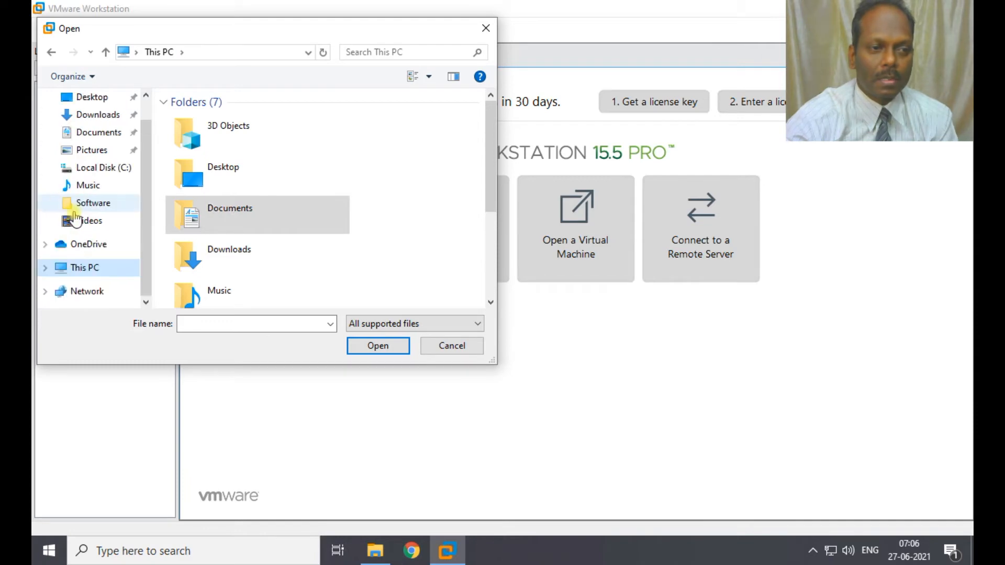
pyautogui.click(100, 168)
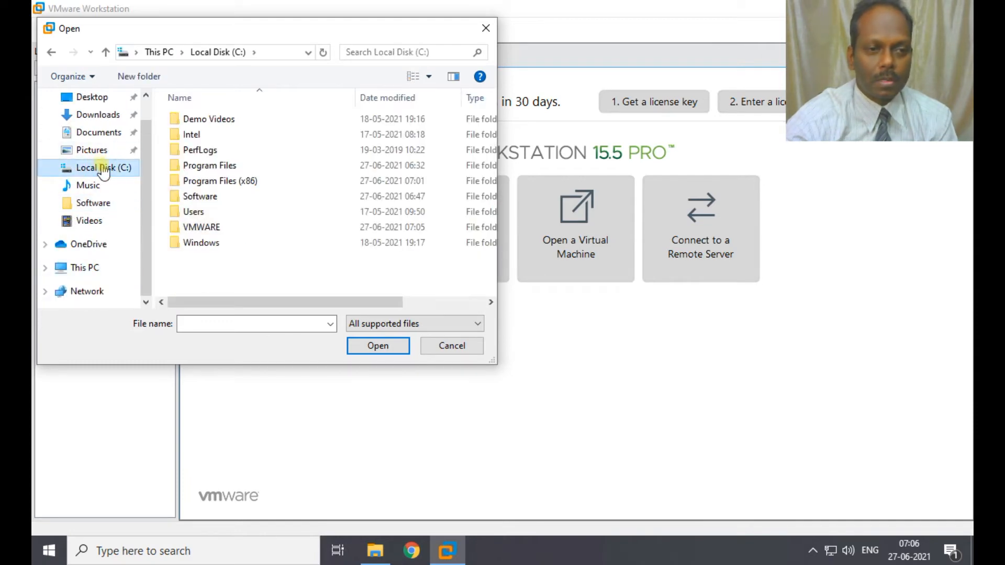
pyautogui.doubleClick(203, 226)
pyautogui.doubleClick(206, 122)
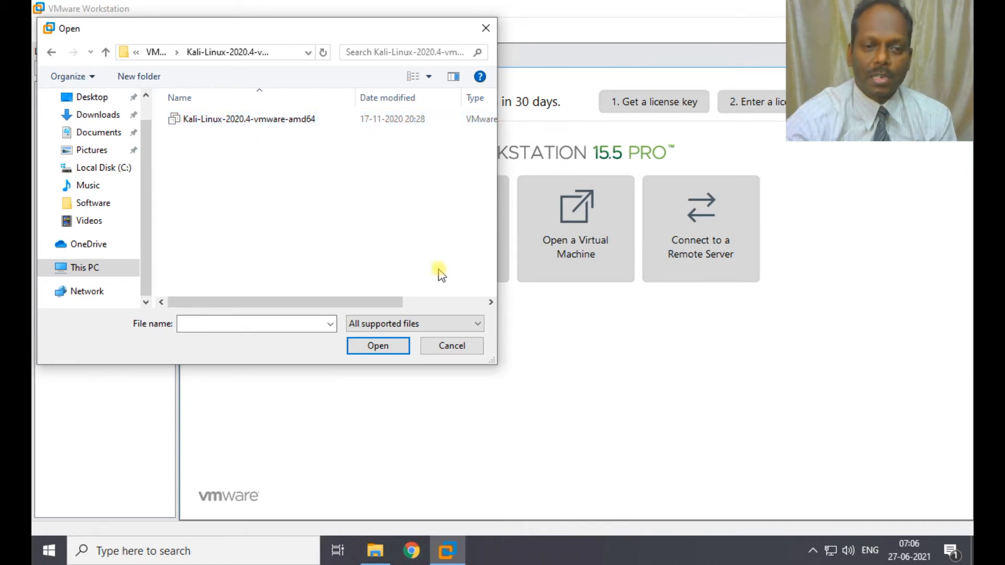
pyautogui.click(305, 121)
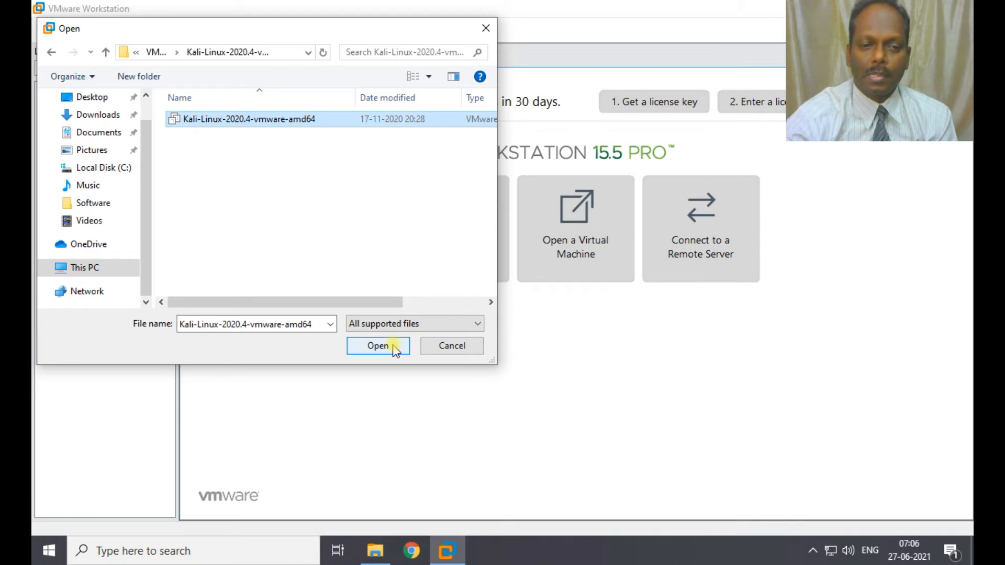
pyautogui.click(392, 346)
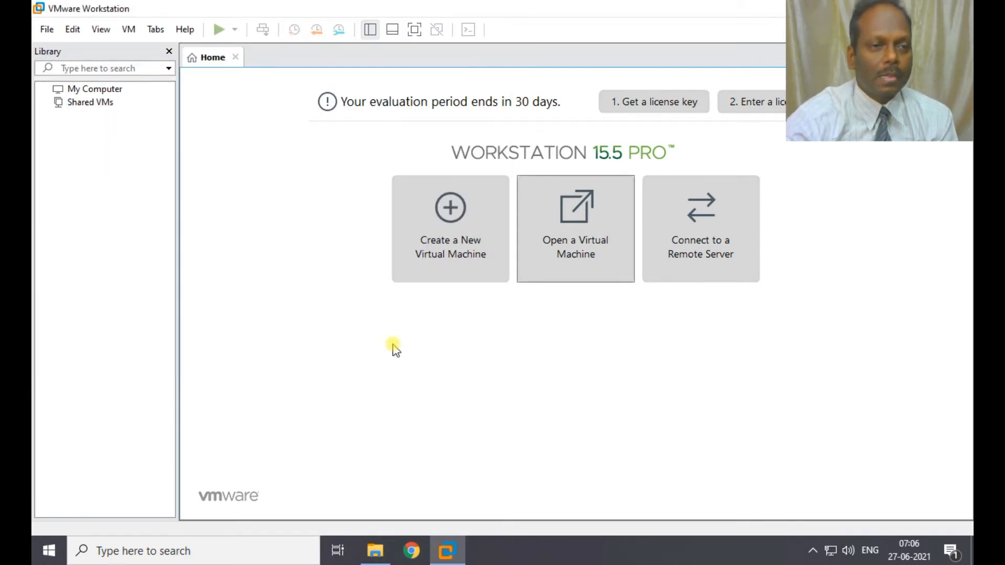
pyautogui.click(169, 52)
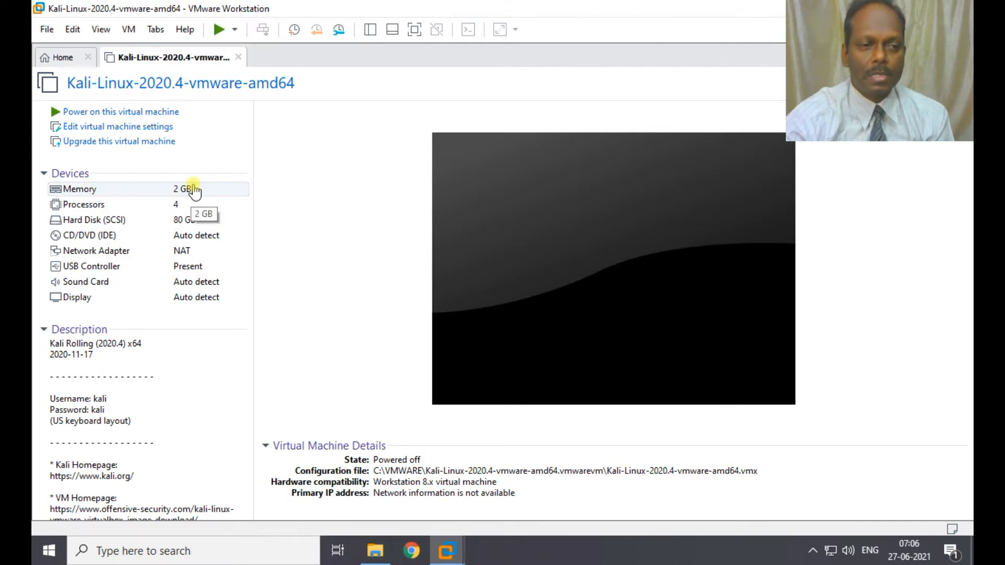
# Step: Set the Kali virtual machine's network adapter to Bridged, replicating the physical network connection state
pyautogui.click(105, 252)
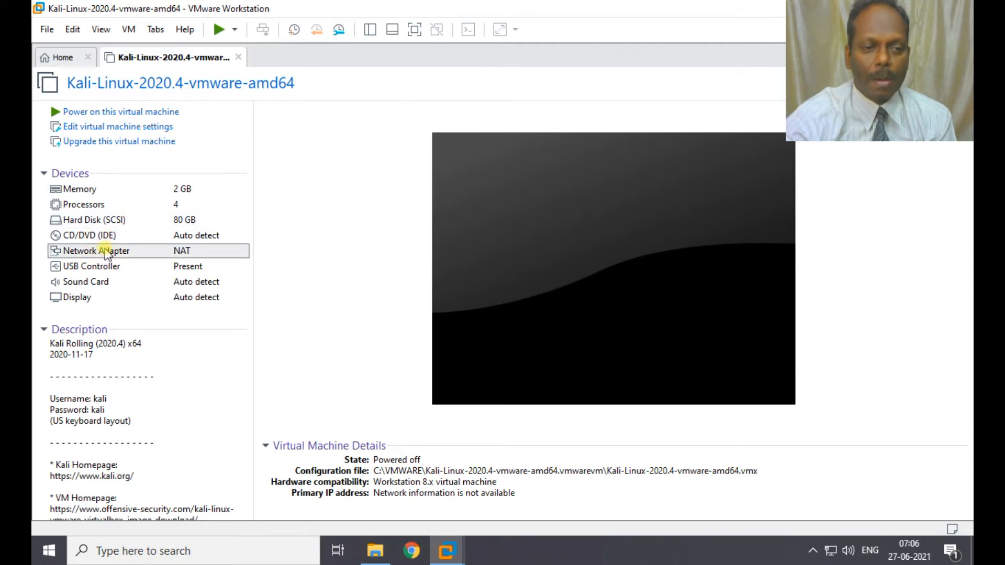
pyautogui.doubleClick(149, 250)
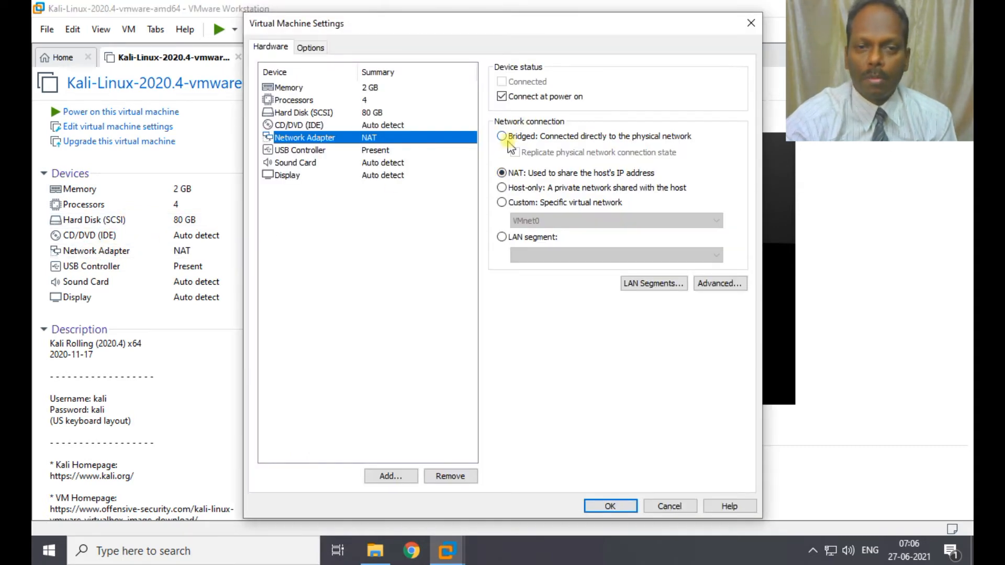
pyautogui.click(509, 138)
pyautogui.click(515, 151)
pyautogui.click(604, 507)
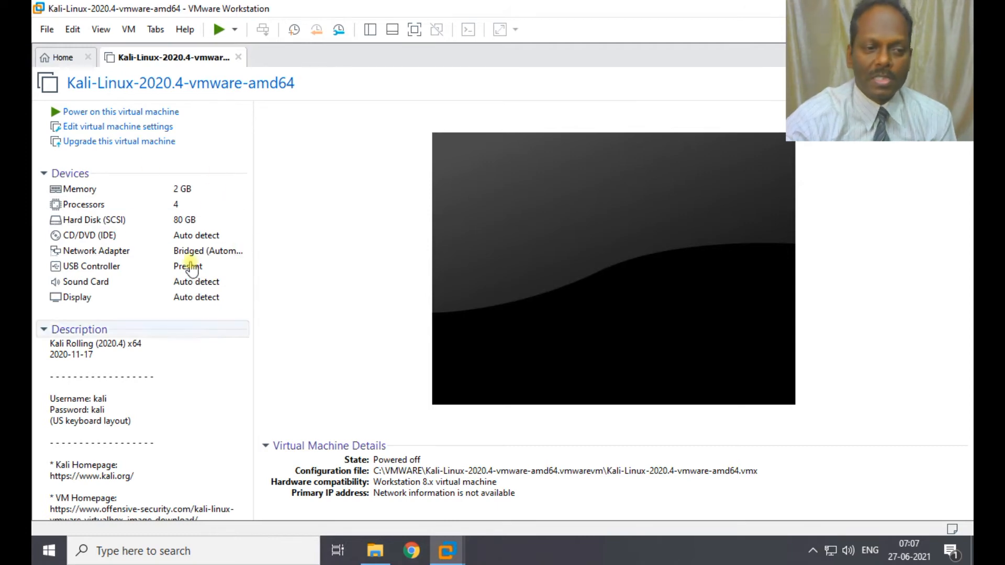
# Step: Power on the Kali virtual machine, declare it as copied, and show it in full screen
pyautogui.click(143, 111)
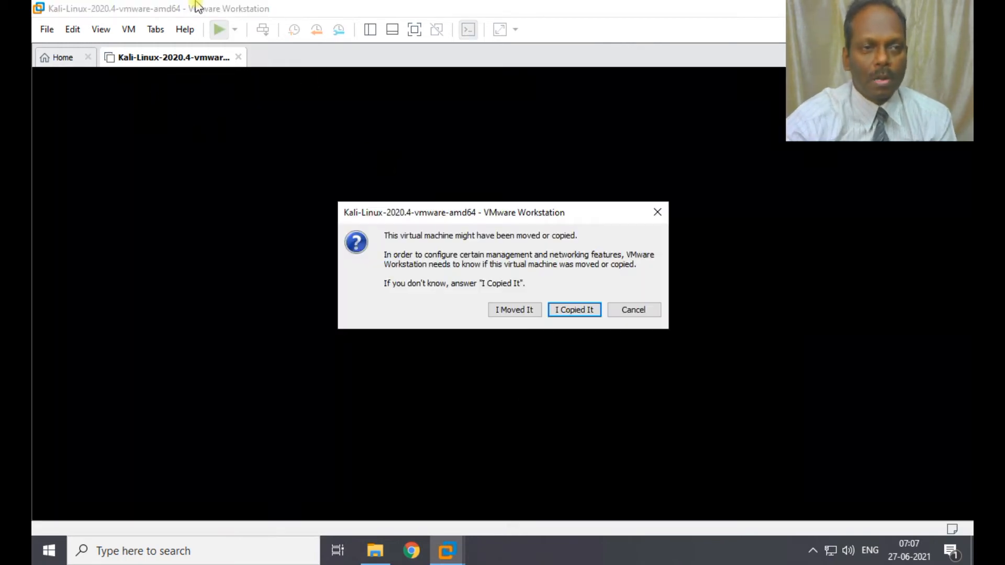
pyautogui.click(572, 313)
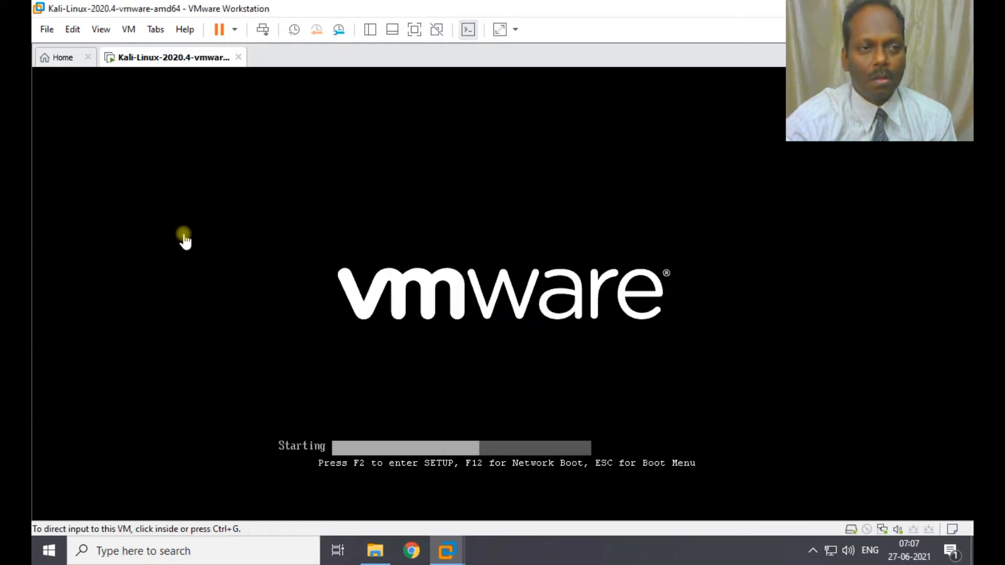
pyautogui.click(99, 29)
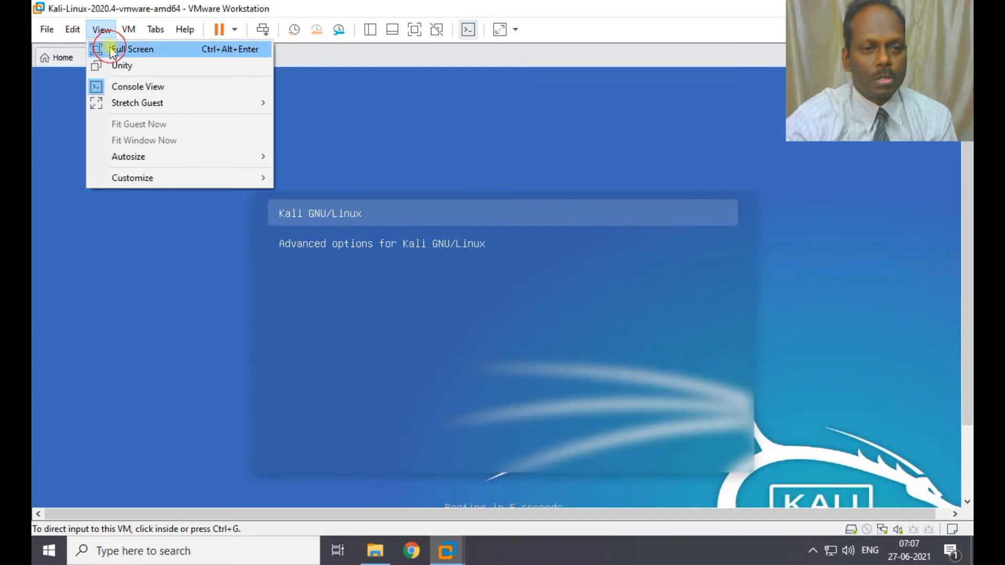
pyautogui.click(131, 49)
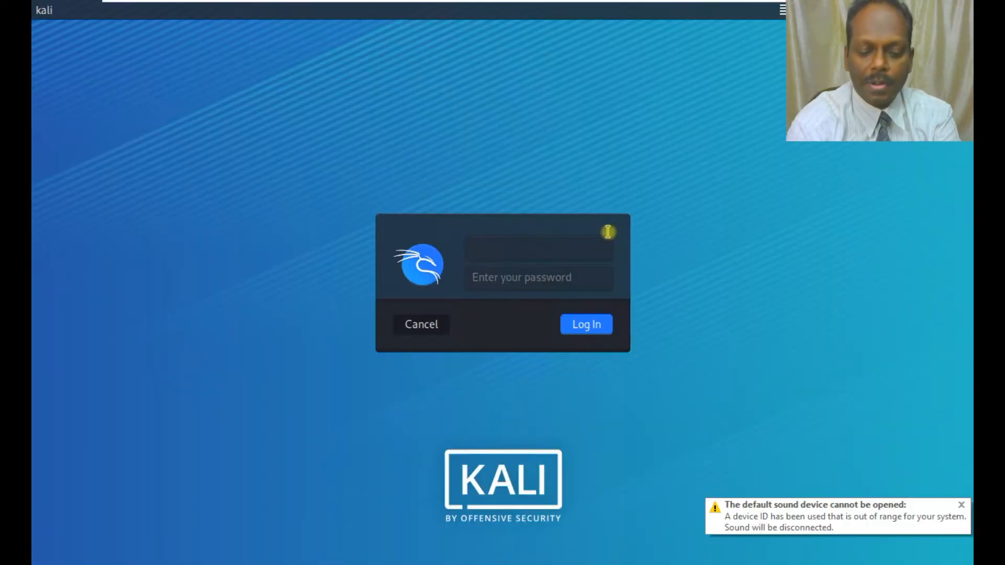
# Step: Log in to Kali Linux as the user kali, entering the account password
pyautogui.write('kali')
pyautogui.press('Tab')
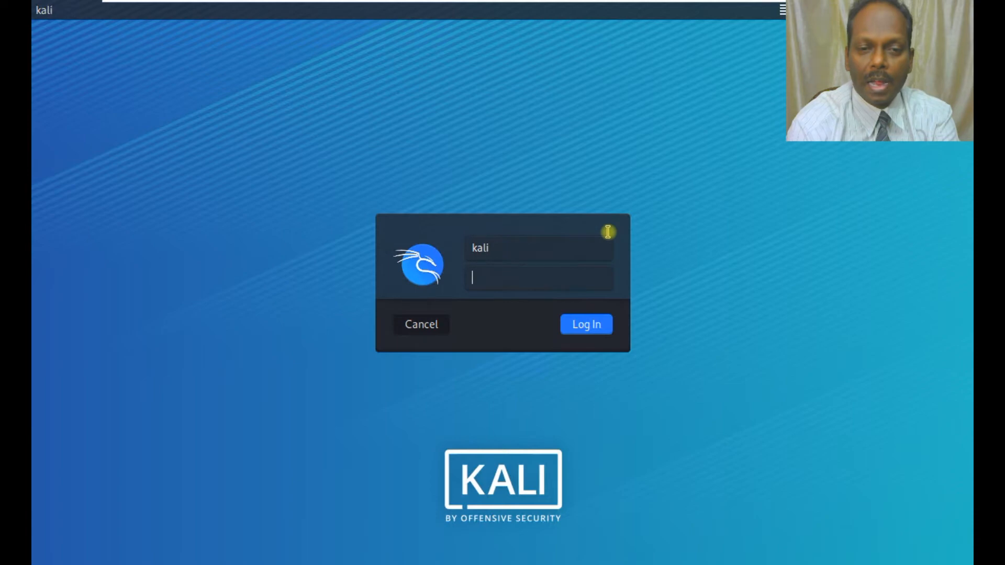
pyautogui.write('kali')
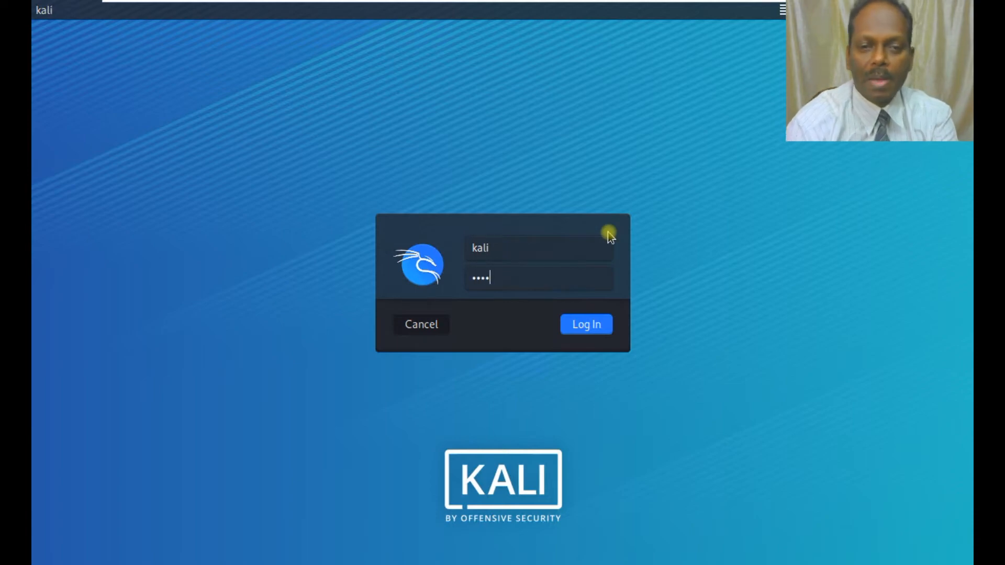
pyautogui.press('Return')
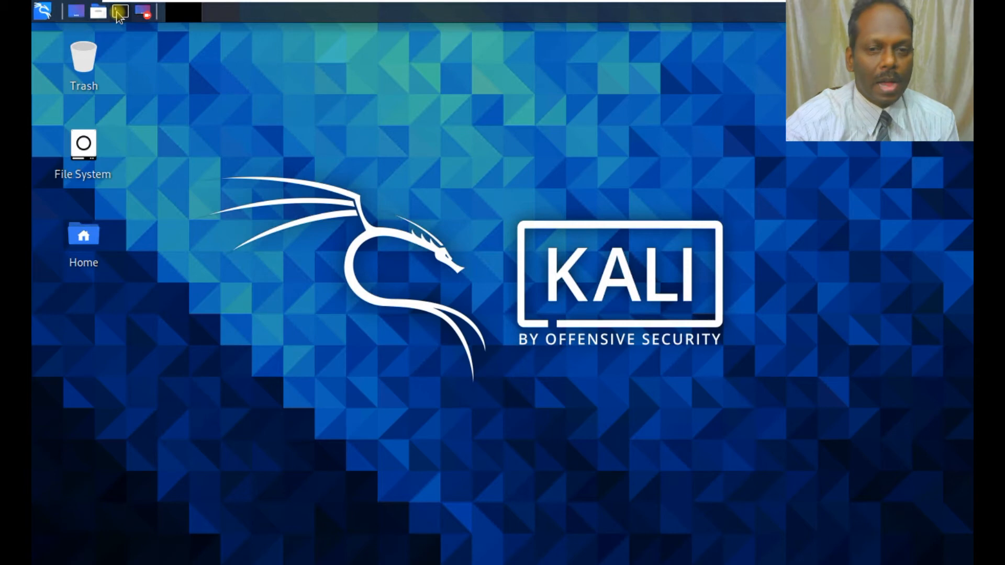
# Step: Look through the Kali applications menu categories from 01 - Information Gathering to 42 - Kali & OffSec Links
pyautogui.click(120, 11)
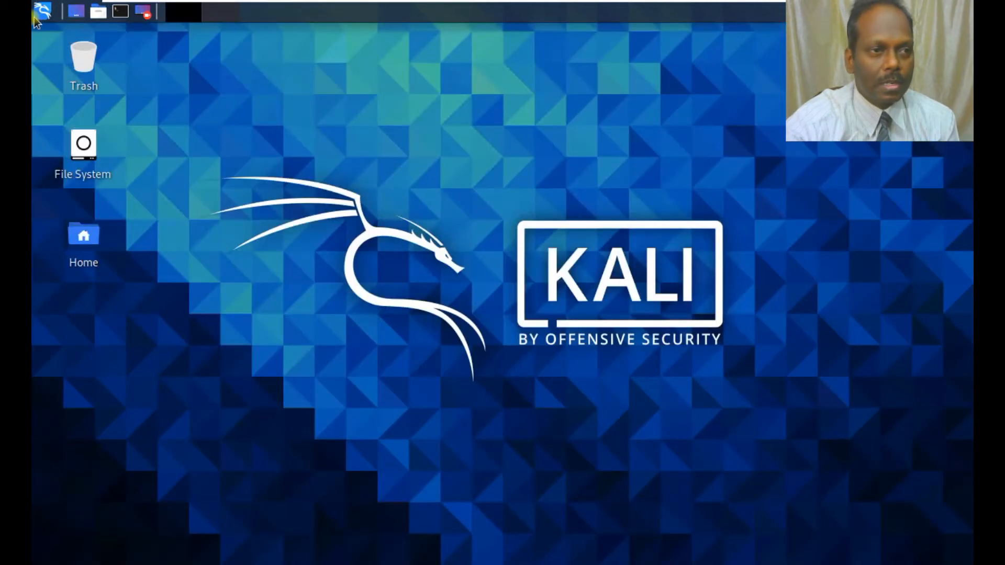
pyautogui.click(41, 11)
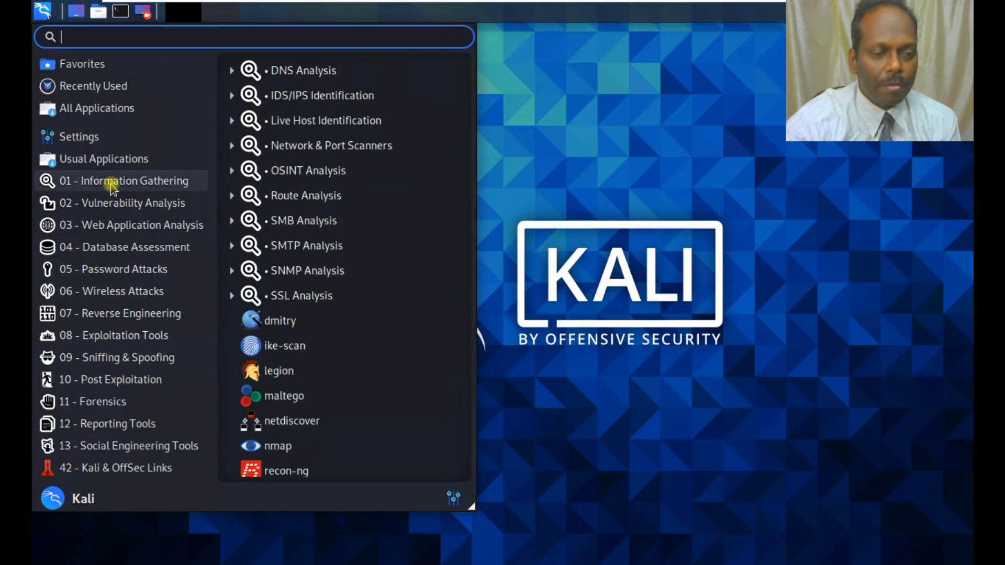
pyautogui.moveTo(112, 202)
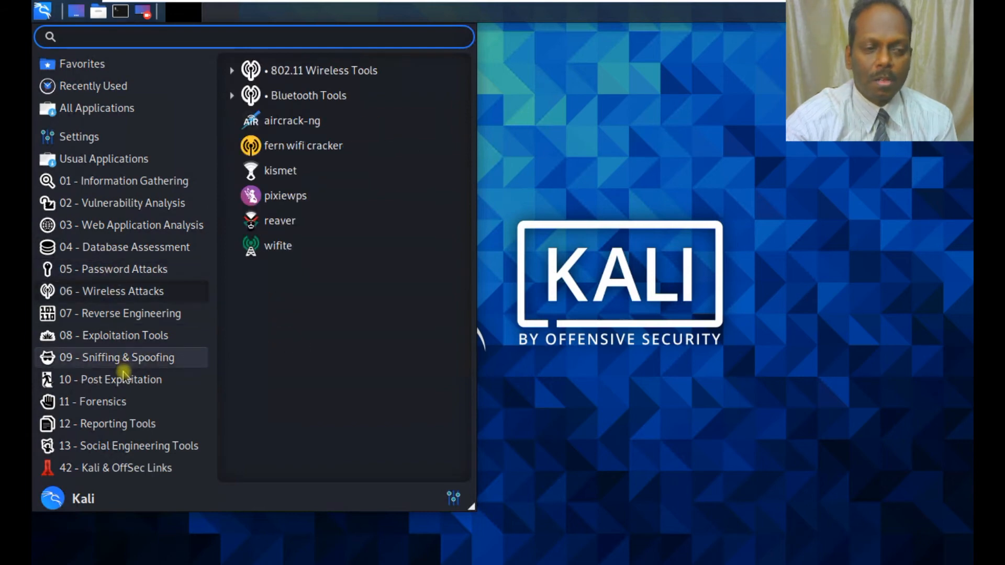
pyautogui.moveTo(122, 468)
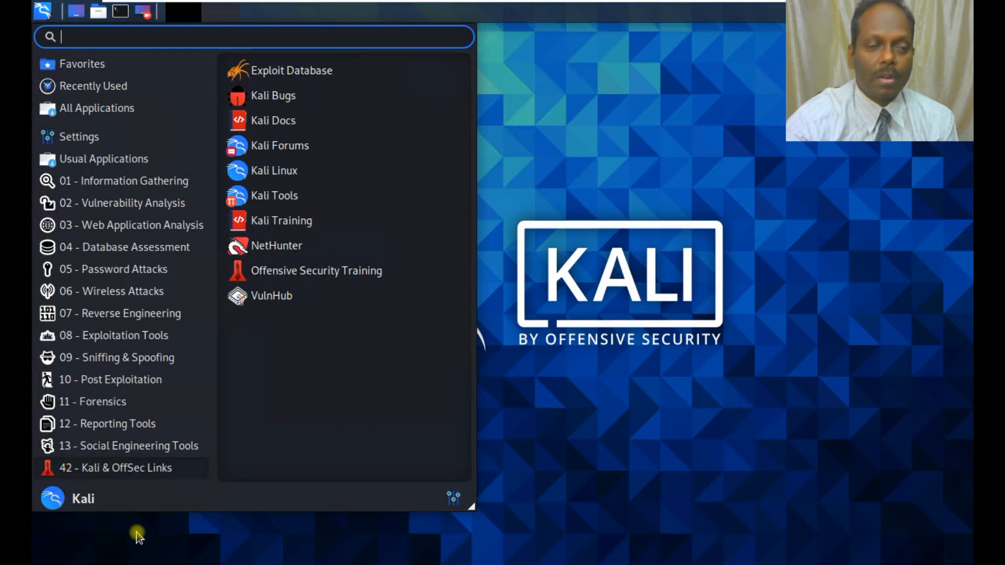
# Step: Open a terminal and list the network interfaces with ifconfig, highlighting the inet address of eth0
pyautogui.click(555, 416)
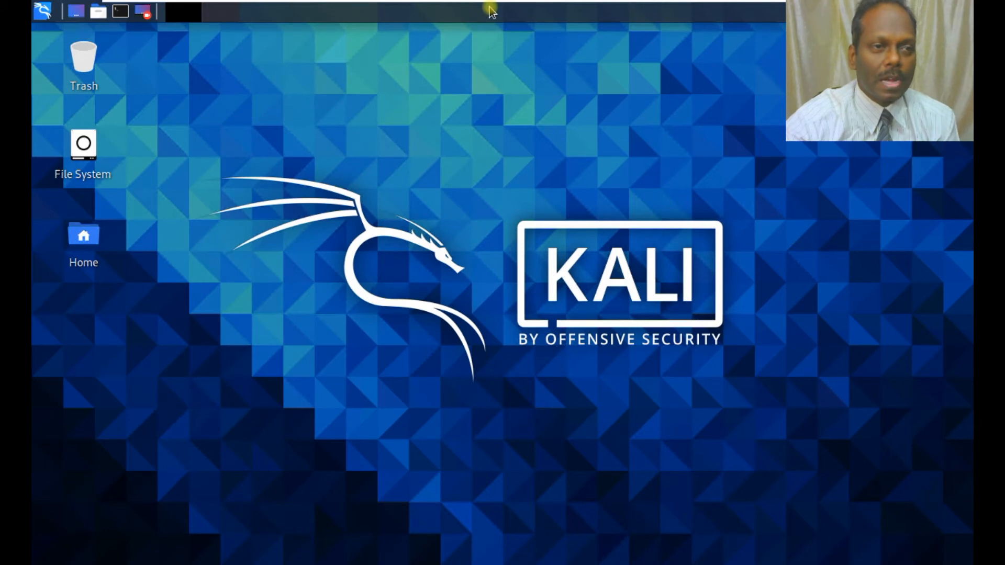
pyautogui.click(120, 12)
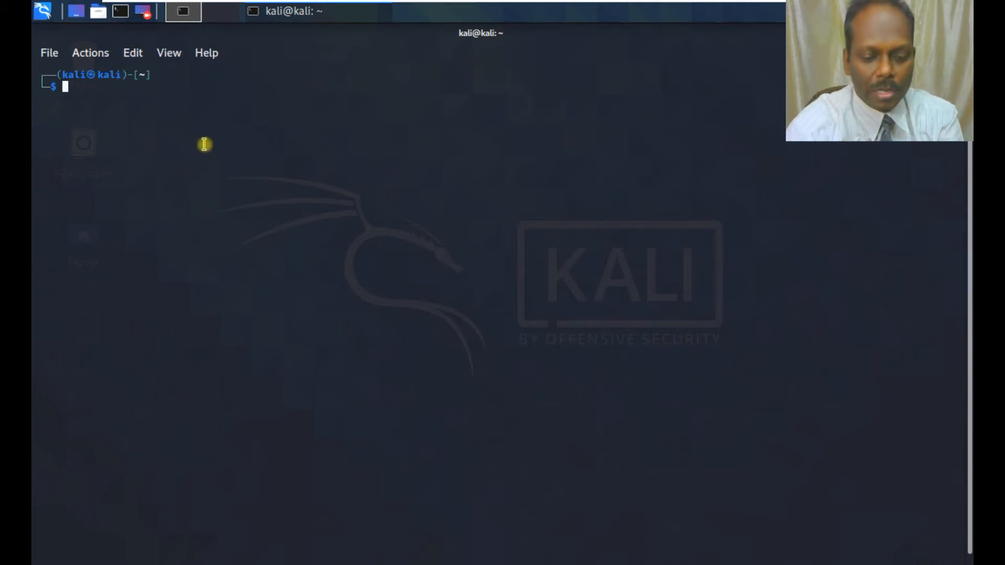
pyautogui.write('ifconfig')
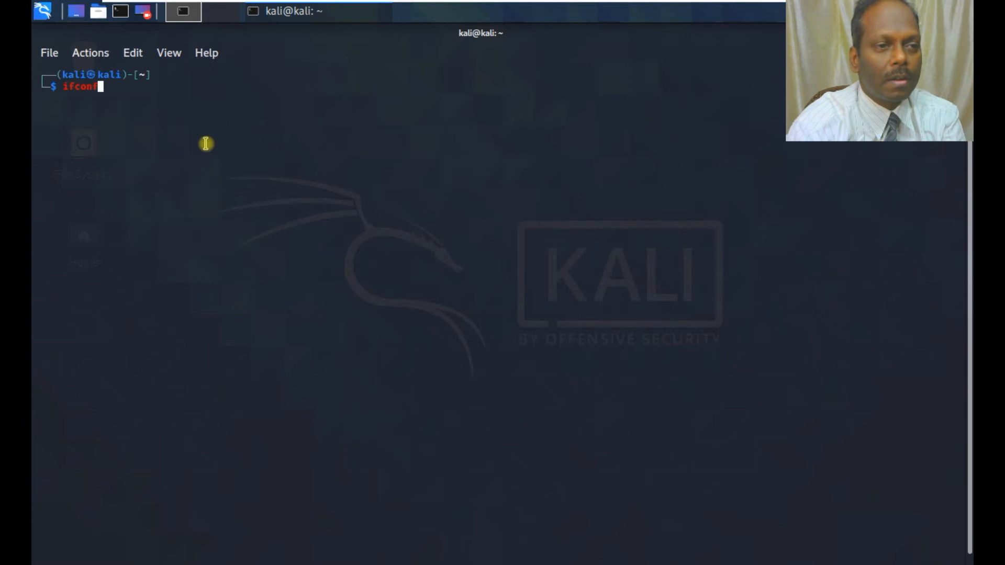
pyautogui.press('Return')
pyautogui.click(176, 110)
pyautogui.doubleClick(176, 109)
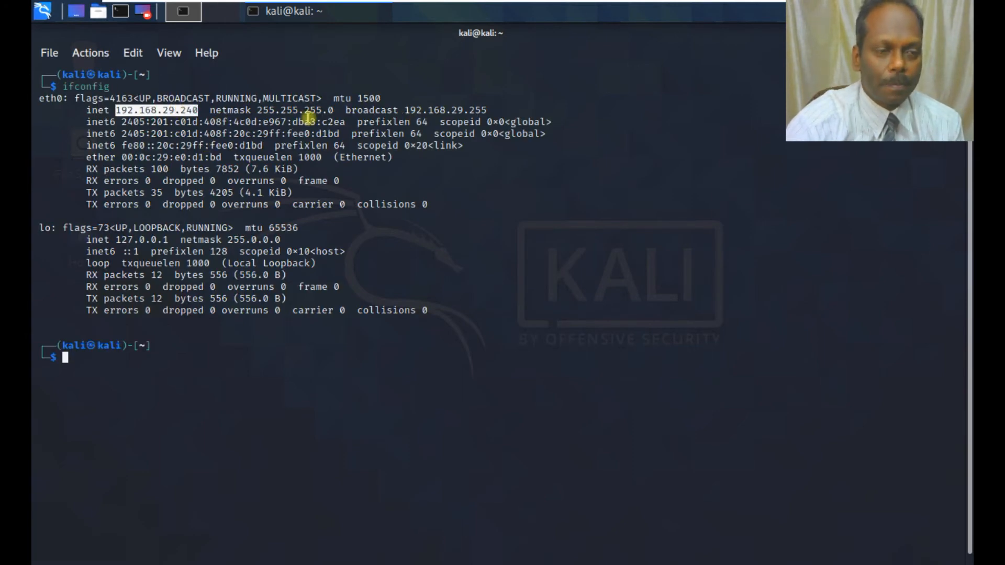
pyautogui.click(93, 364)
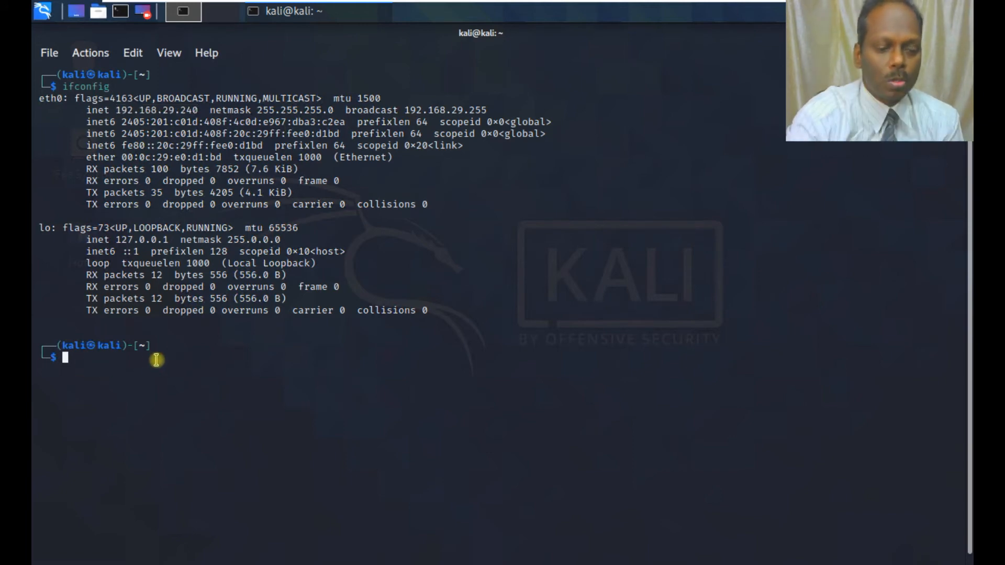
pyautogui.write('ping w')
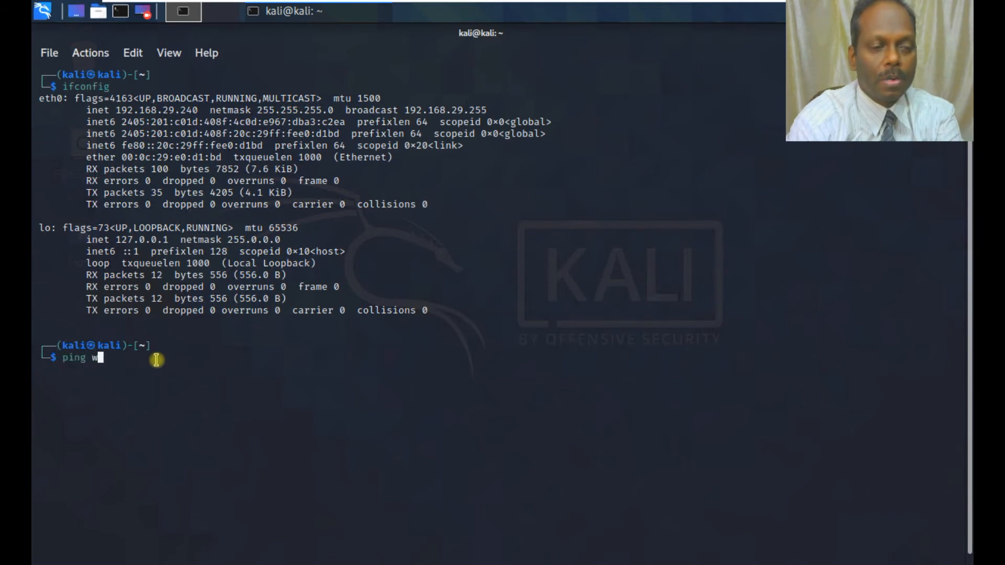
pyautogui.write('ww.goog')
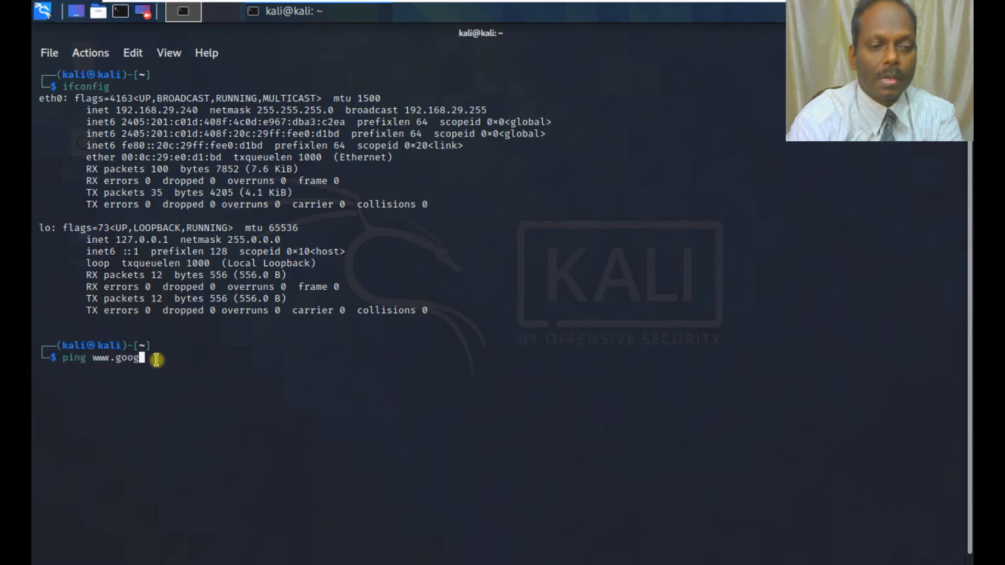
pyautogui.write('le.com')
pyautogui.press('Return')
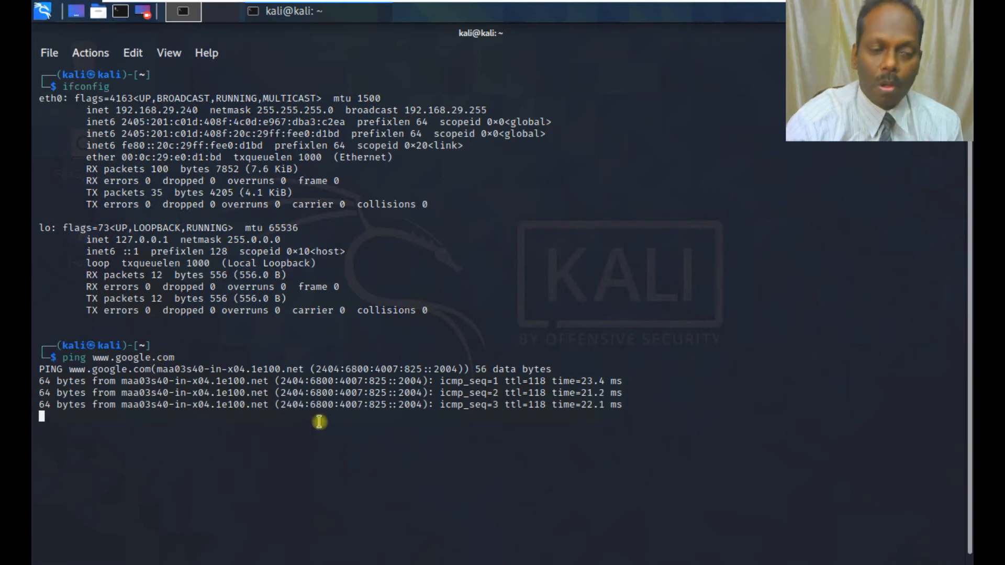
pyautogui.hotkey('ctrl', 'c')
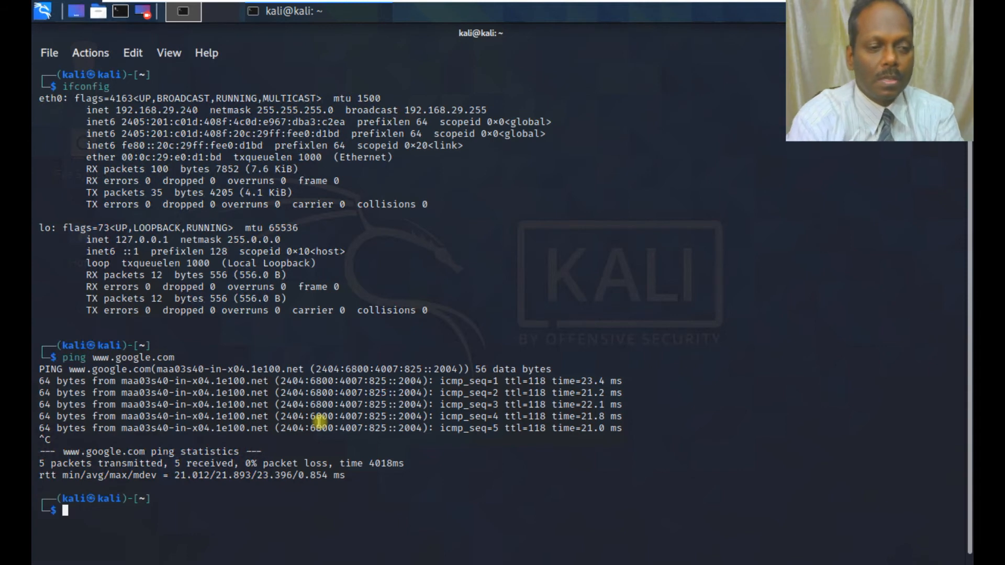
pyautogui.write('clear')
pyautogui.press('Return')
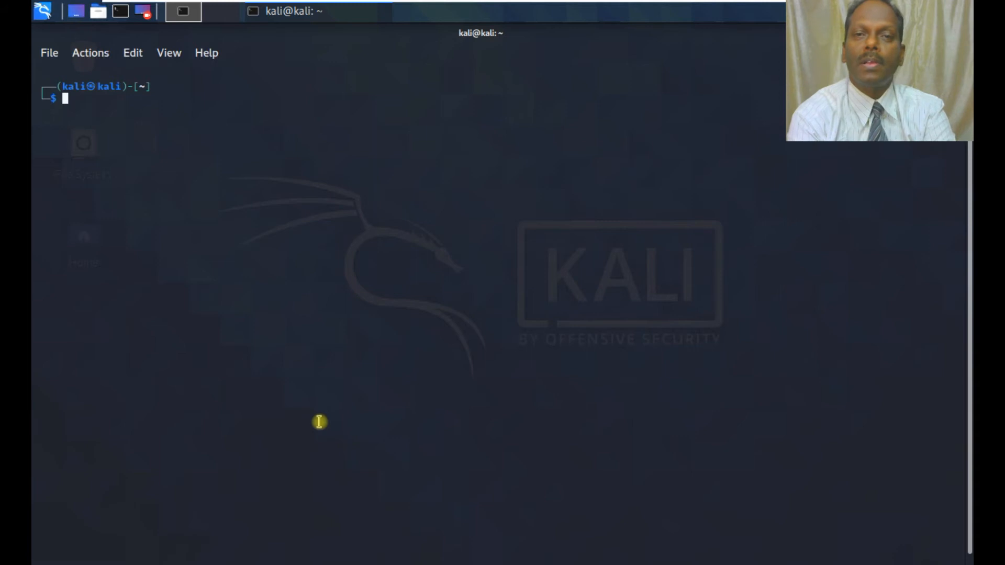
# Step: Switch to a root login shell with "sudo su -", entering the sudo password for the kali account
pyautogui.write('sudo su -')
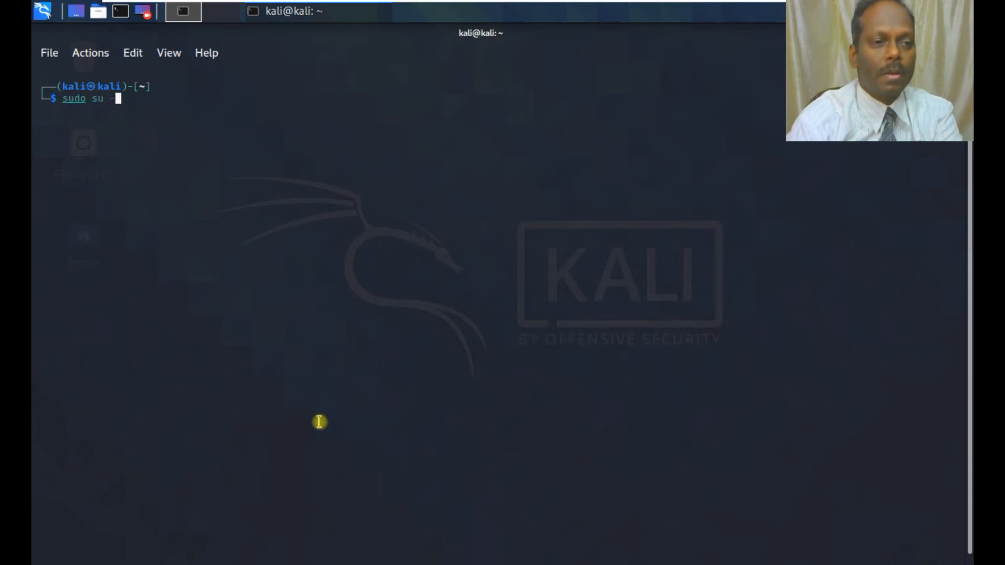
pyautogui.press('Return')
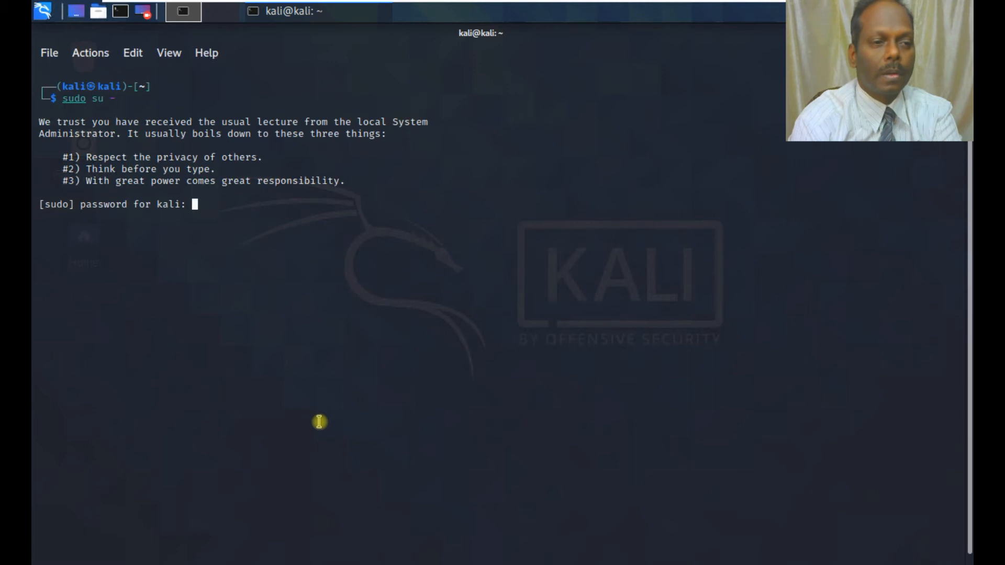
pyautogui.press('Return')
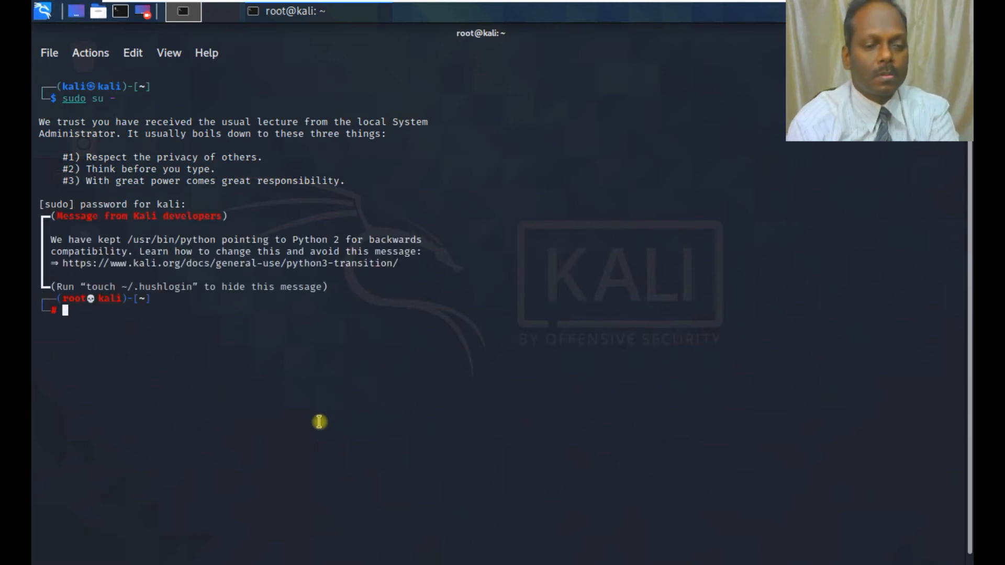
pyautogui.press('Return')
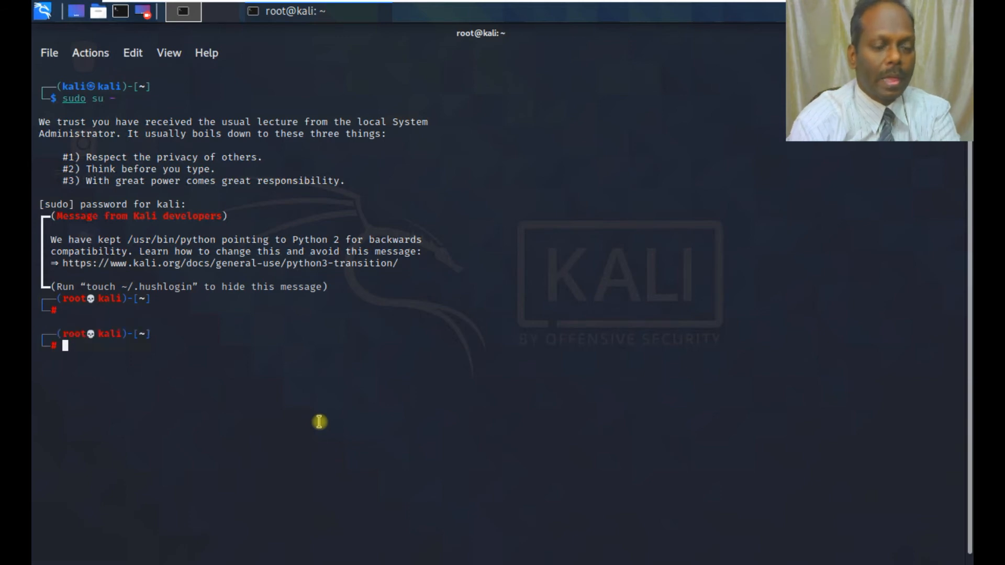
# Step: Enable the SSH service at boot with "systemctl enable ssh.service"
pyautogui.write('system')
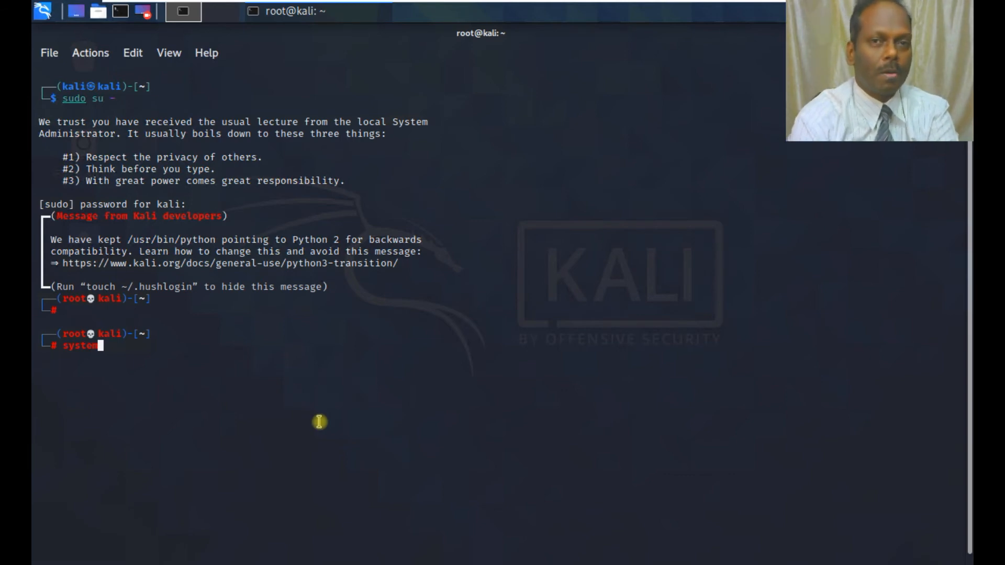
pyautogui.write('c')
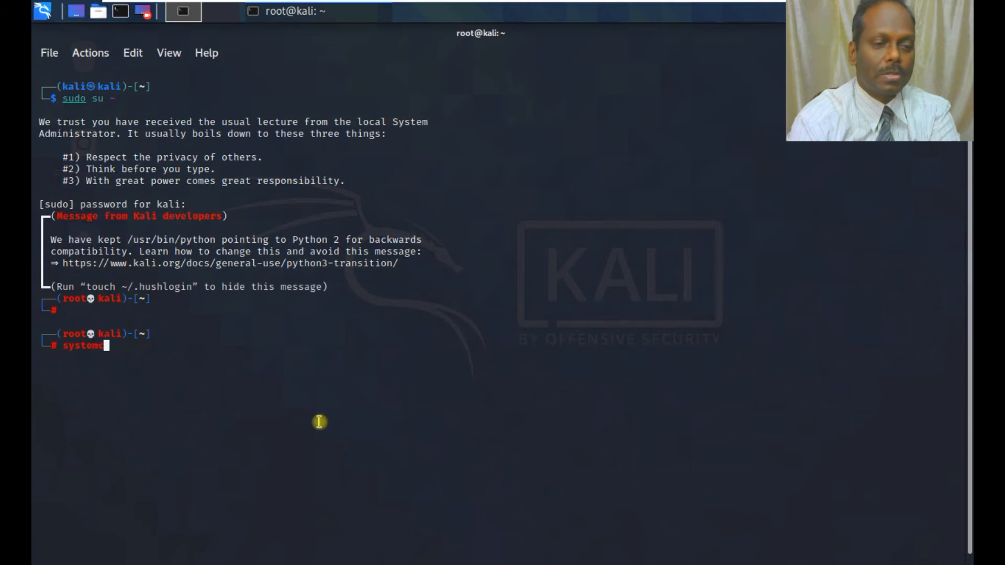
pyautogui.write('tl enable ss')
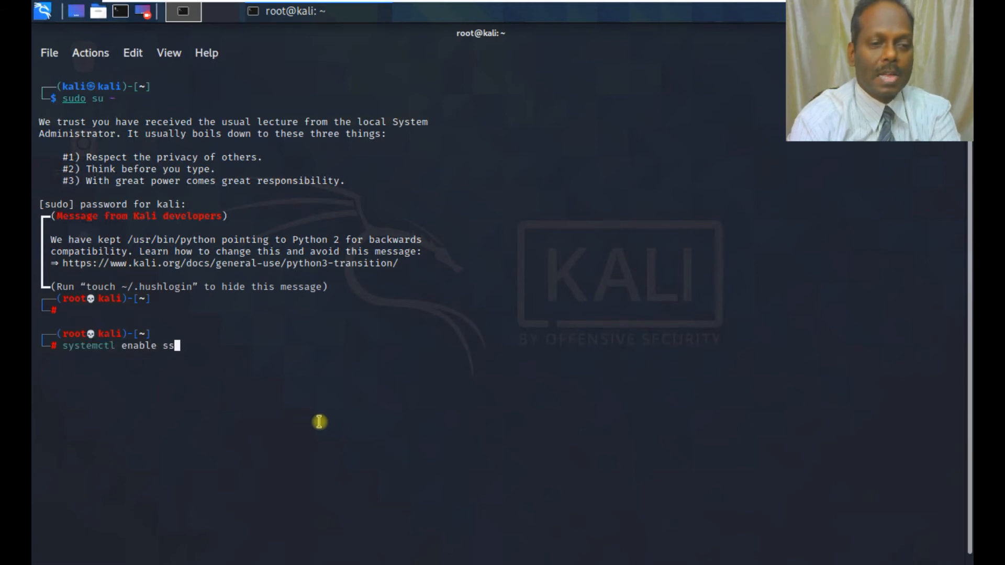
pyautogui.write('h.service')
pyautogui.press('Return')
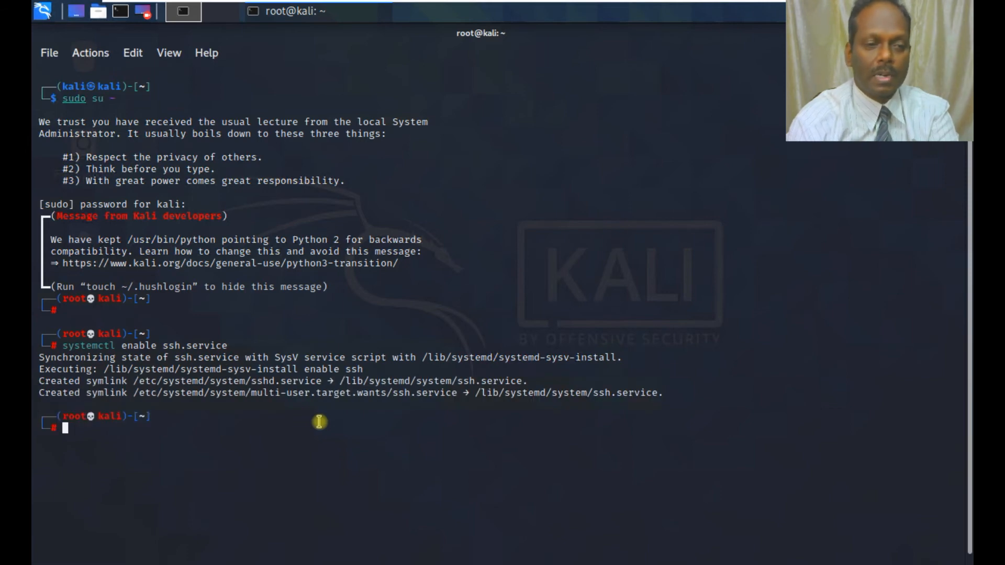
# Step: Start the SSH service immediately with "systemctl start ssh.service"
pyautogui.write('syst')
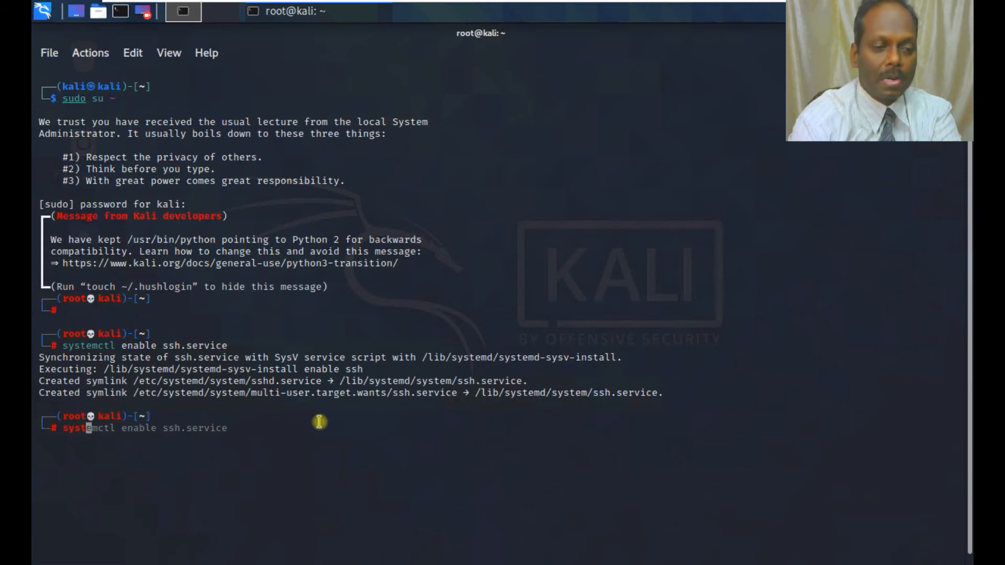
pyautogui.write('emctl ')
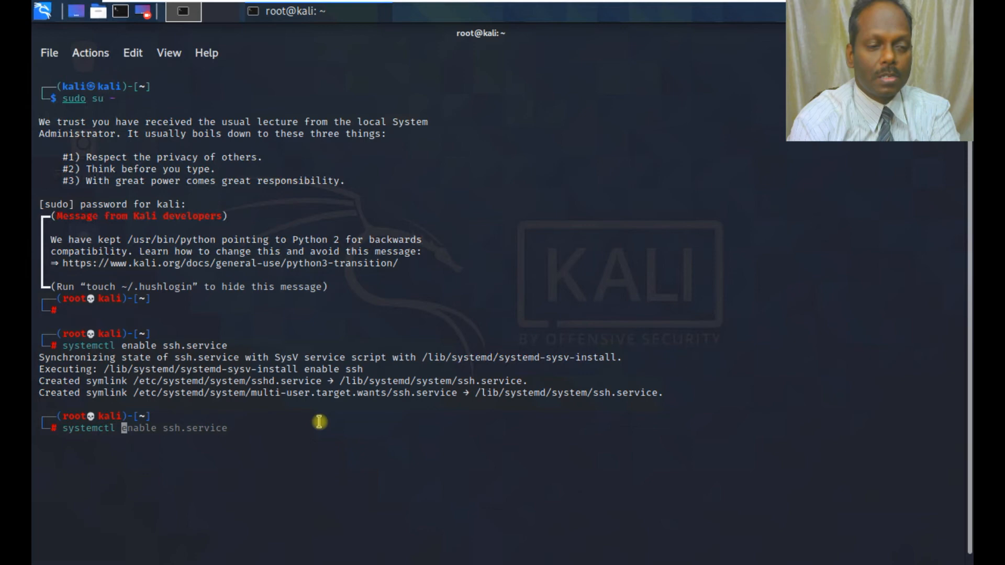
pyautogui.write('start ss')
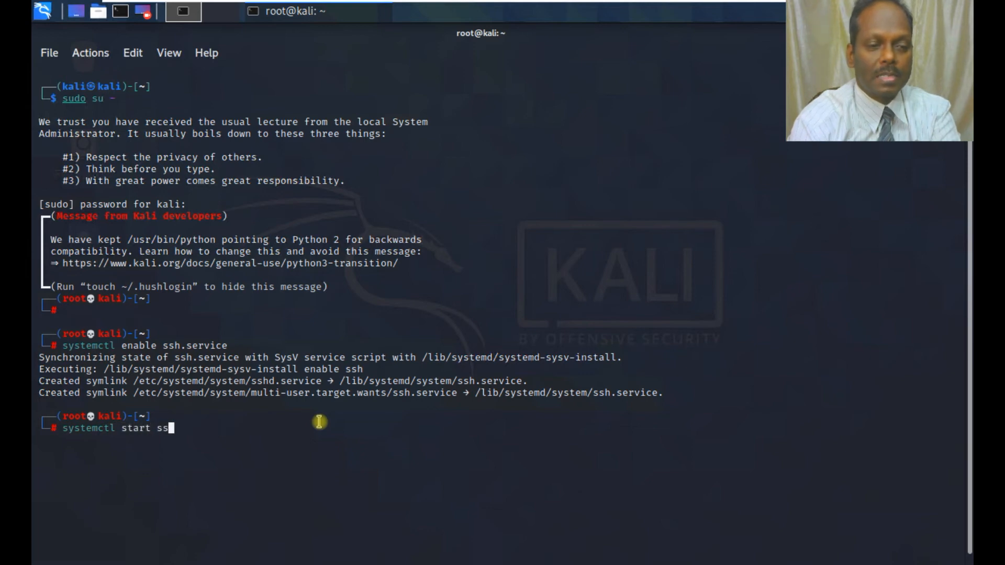
pyautogui.write('h.service')
pyautogui.press('Return')
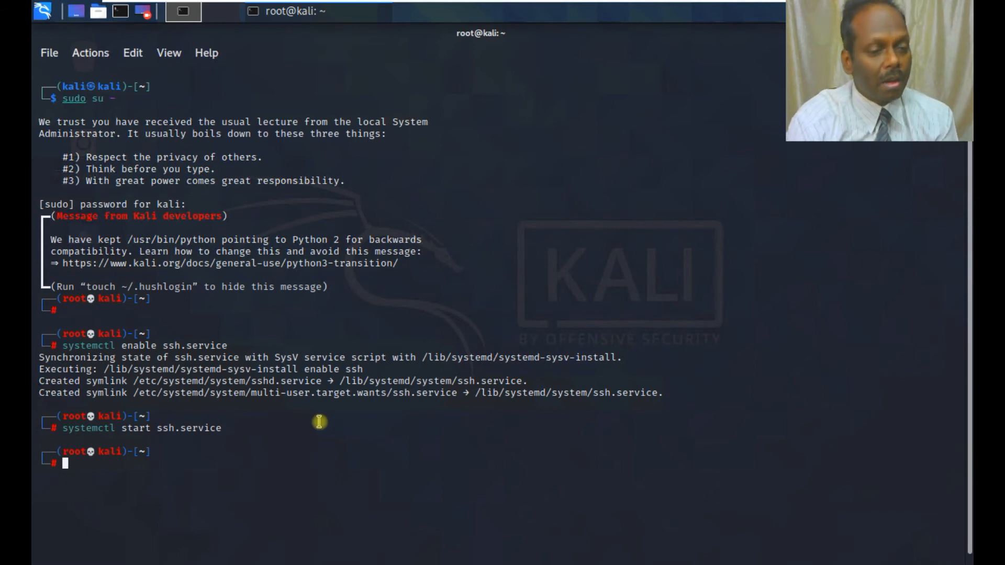
# Step: Check the IP address of eth0 with both "ifconfig" and "ip addr", and clear the terminal
pyautogui.write('ifconfig')
pyautogui.press('Return')
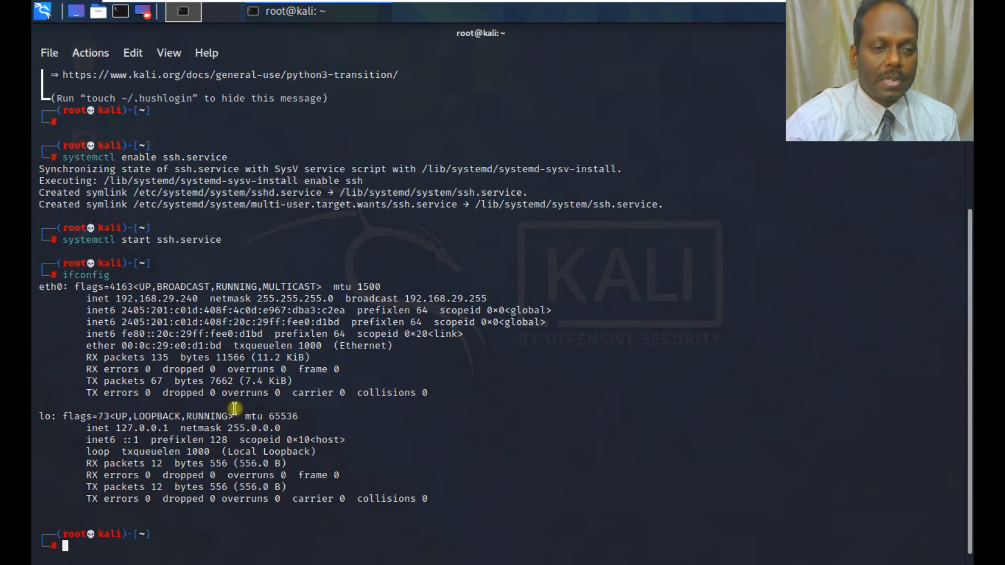
pyautogui.doubleClick(165, 298)
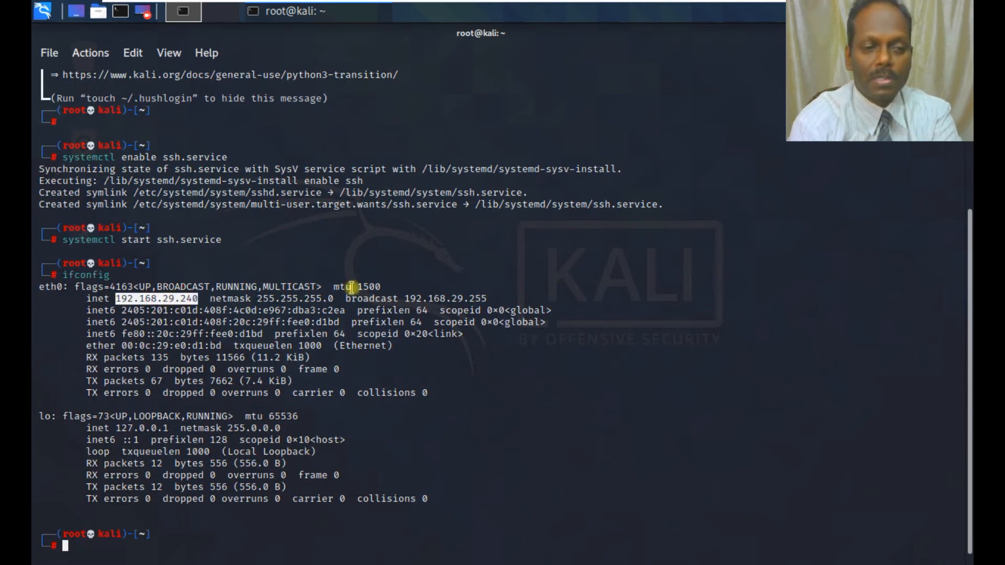
pyautogui.write('ip ')
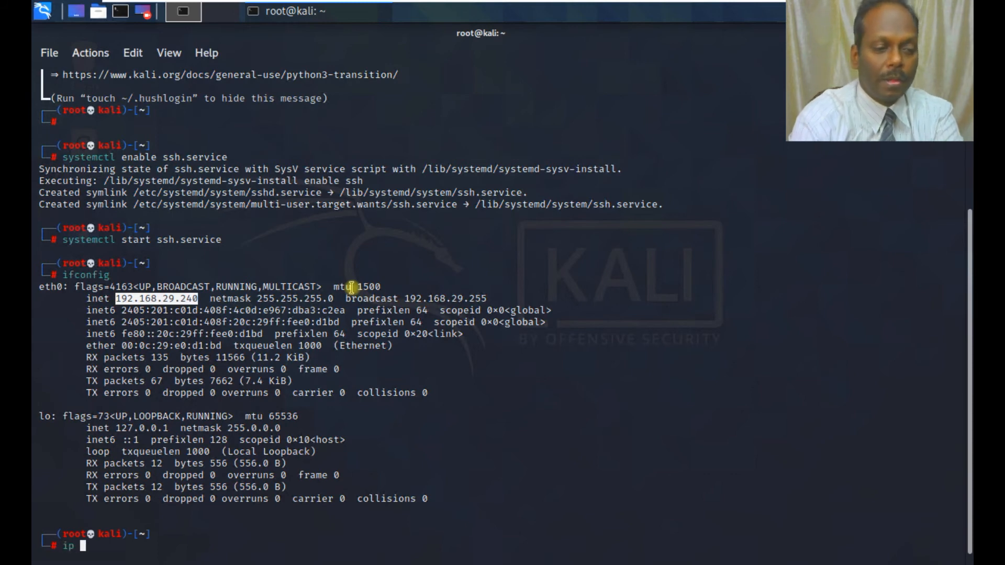
pyautogui.write('addr')
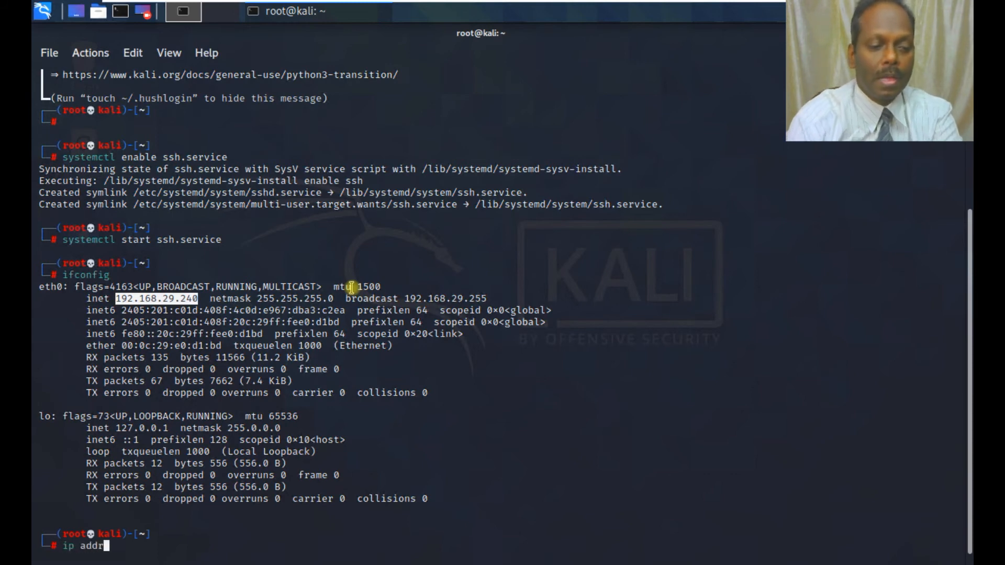
pyautogui.press('Return')
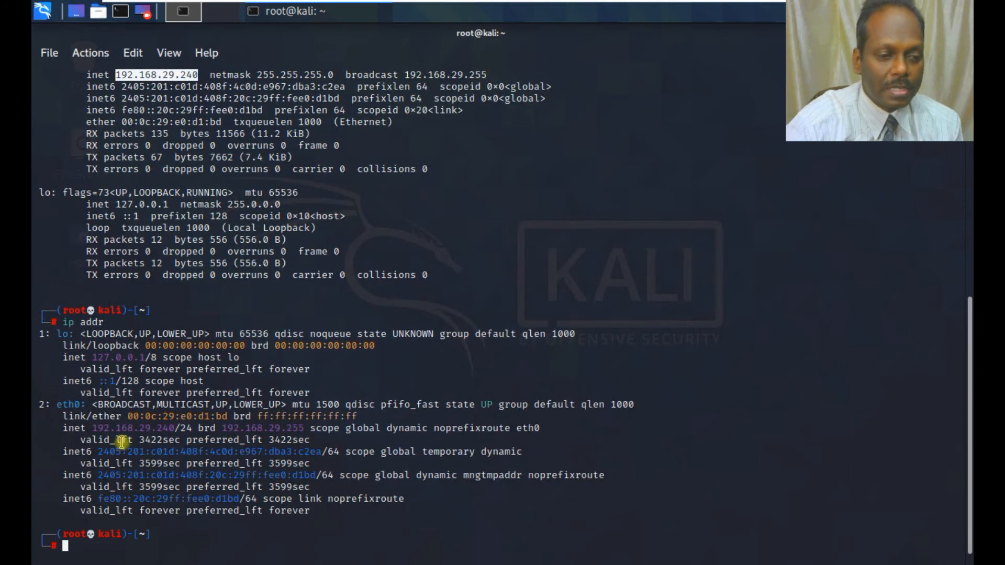
pyautogui.doubleClick(152, 429)
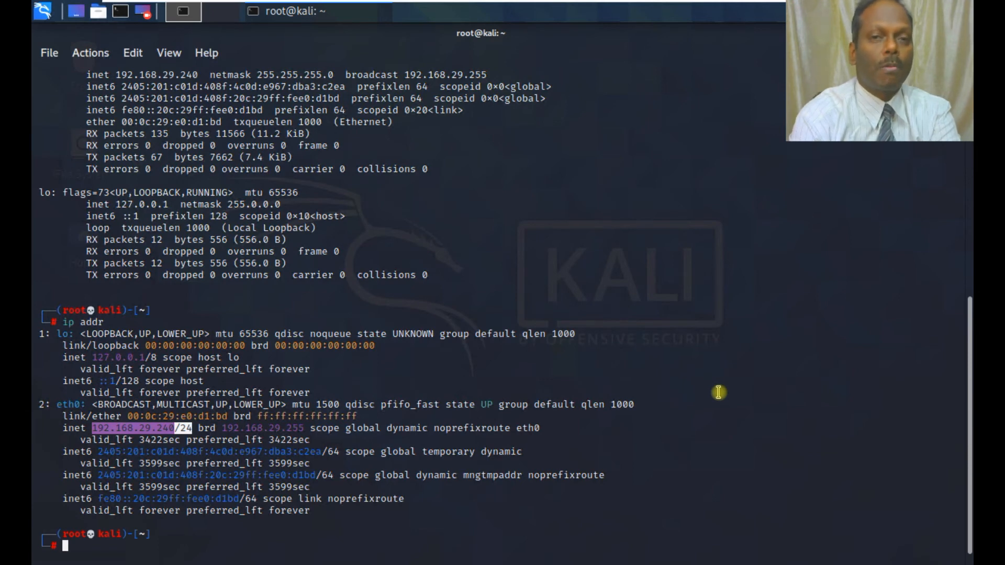
pyautogui.write('clear')
pyautogui.press('Return')
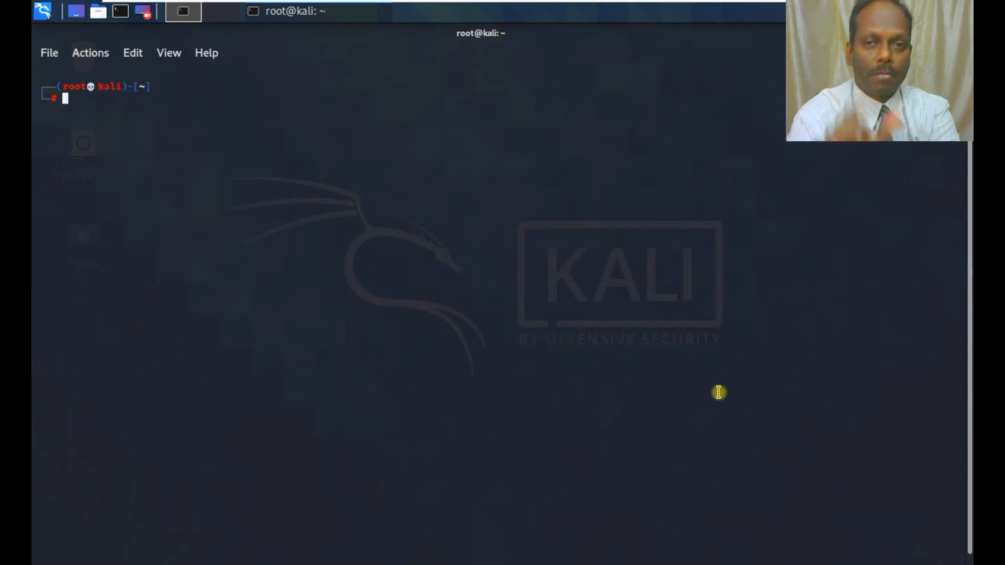
# Step: Refresh the Kali package lists with "apt update"
pyautogui.write('ap')
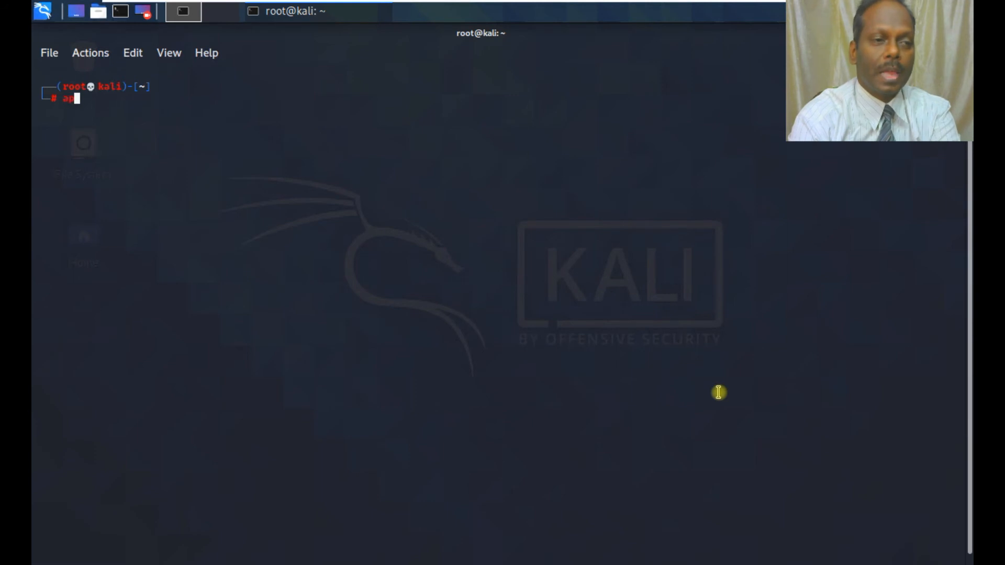
pyautogui.write('t update')
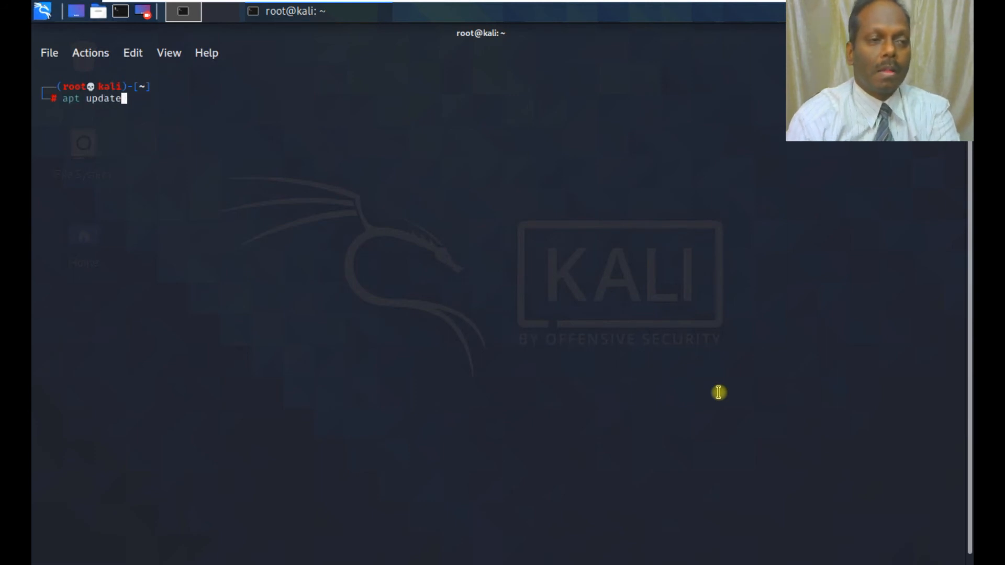
pyautogui.press('Return')
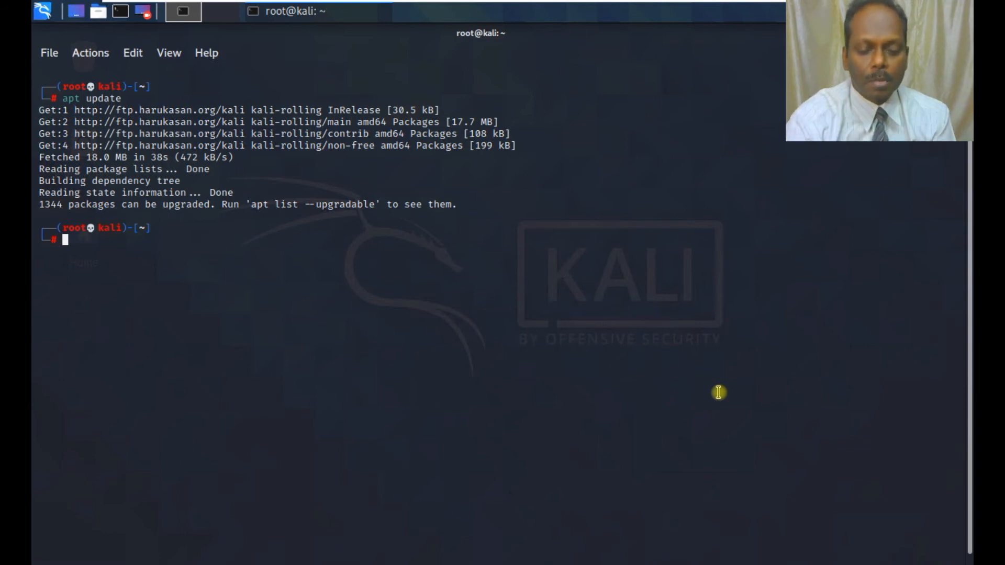
pyautogui.write('t')
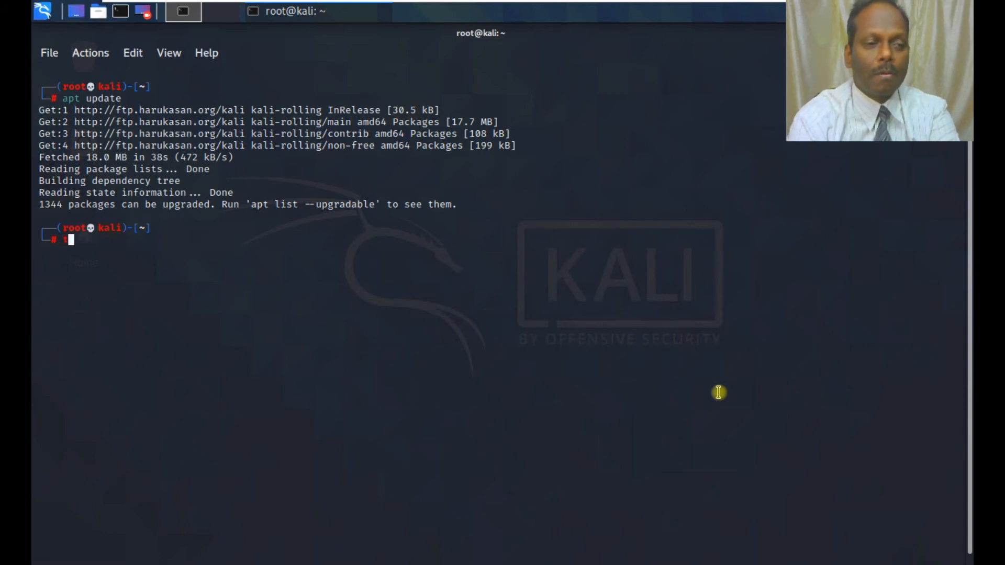
pyautogui.write('raceroute www.google.com')
pyautogui.press('Return')
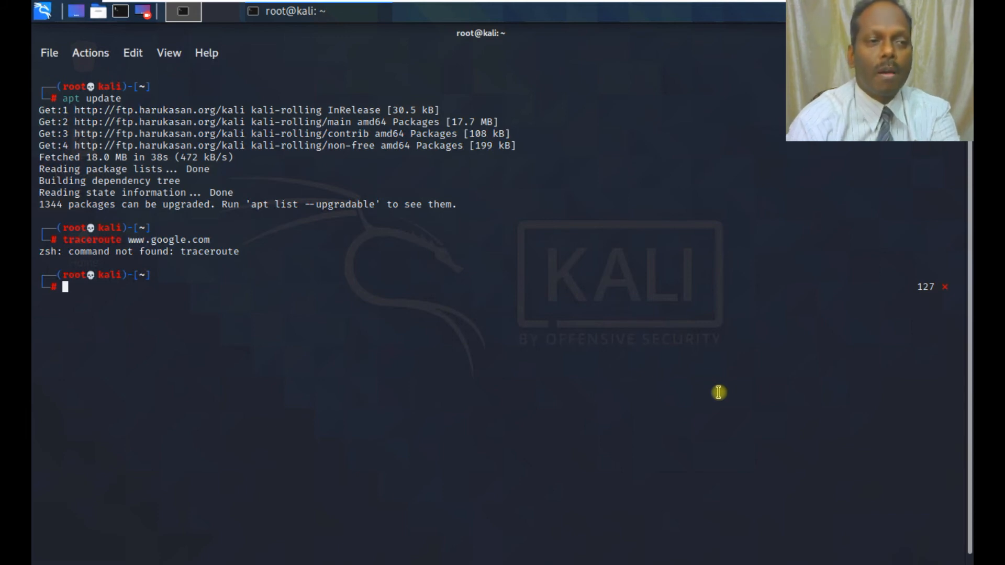
# Step: Install the traceroute package with "apt install traceroute" and clear the terminal
pyautogui.write('apt ')
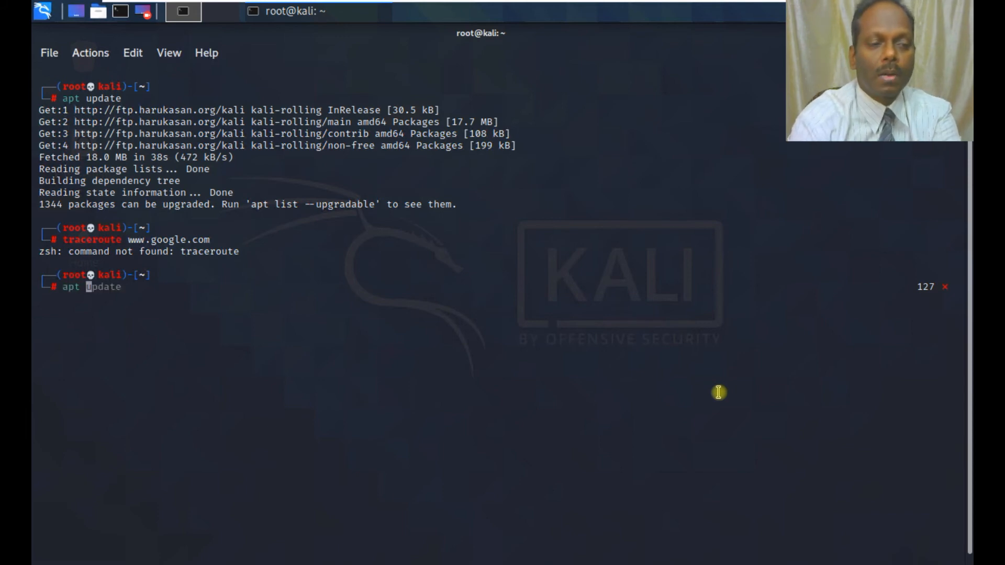
pyautogui.write('install tr')
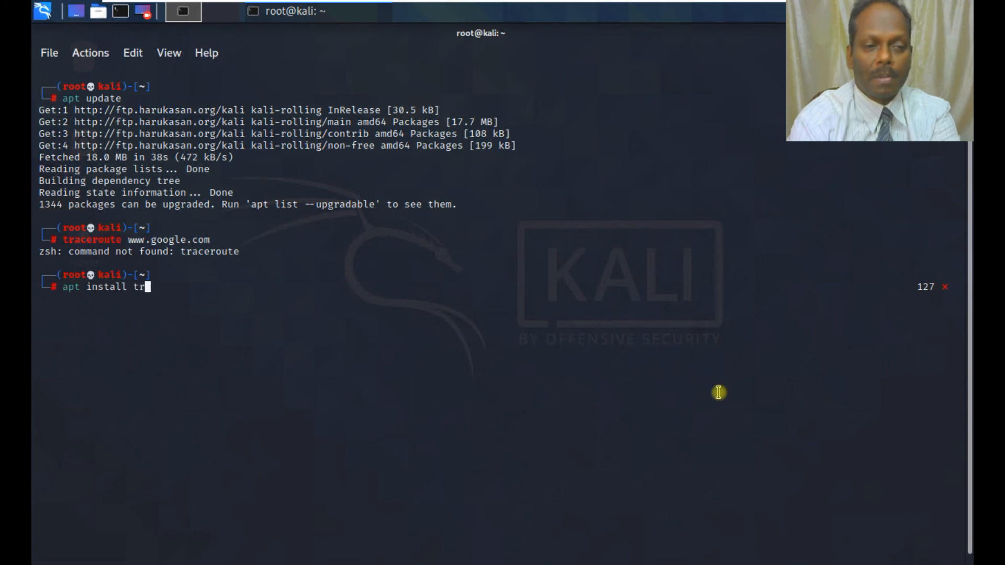
pyautogui.write('aceroute')
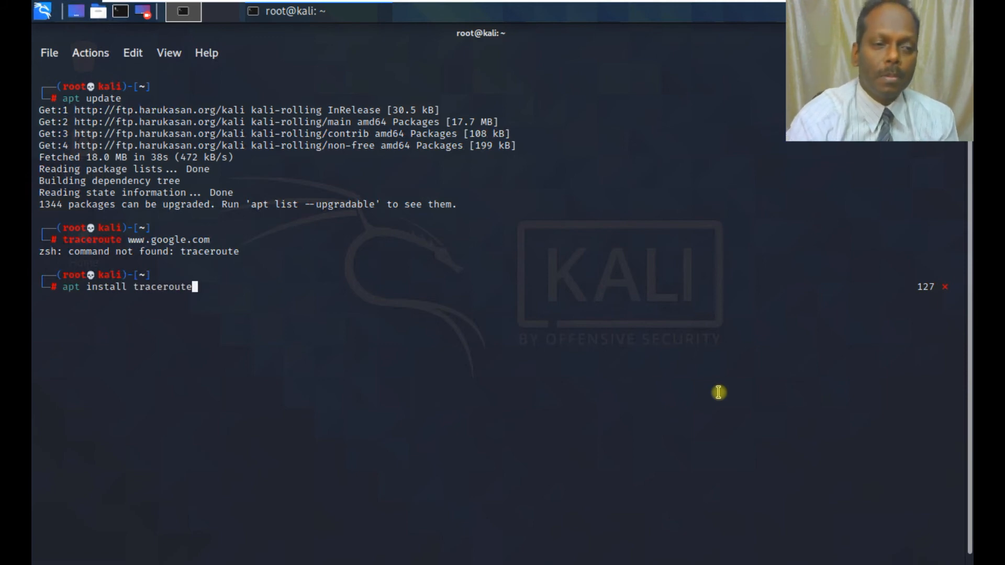
pyautogui.press('Return')
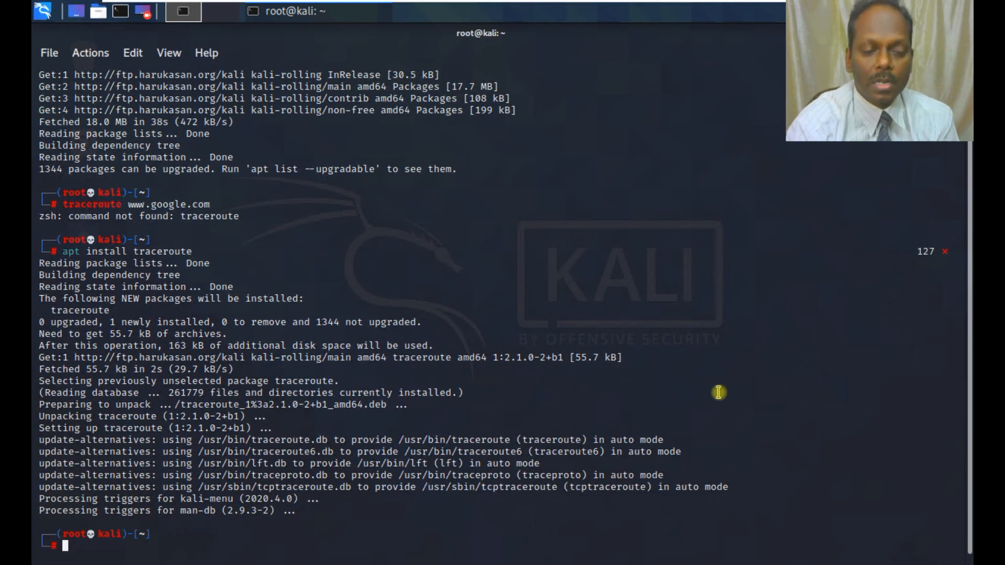
pyautogui.hotkey('ctrl', 'l')
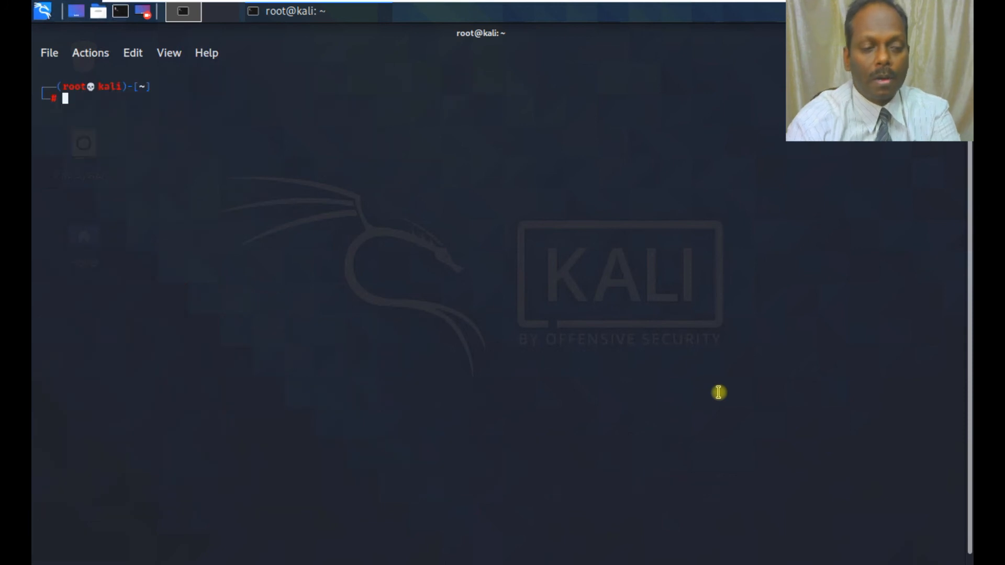
pyautogui.press('Up')
pyautogui.press('Up')
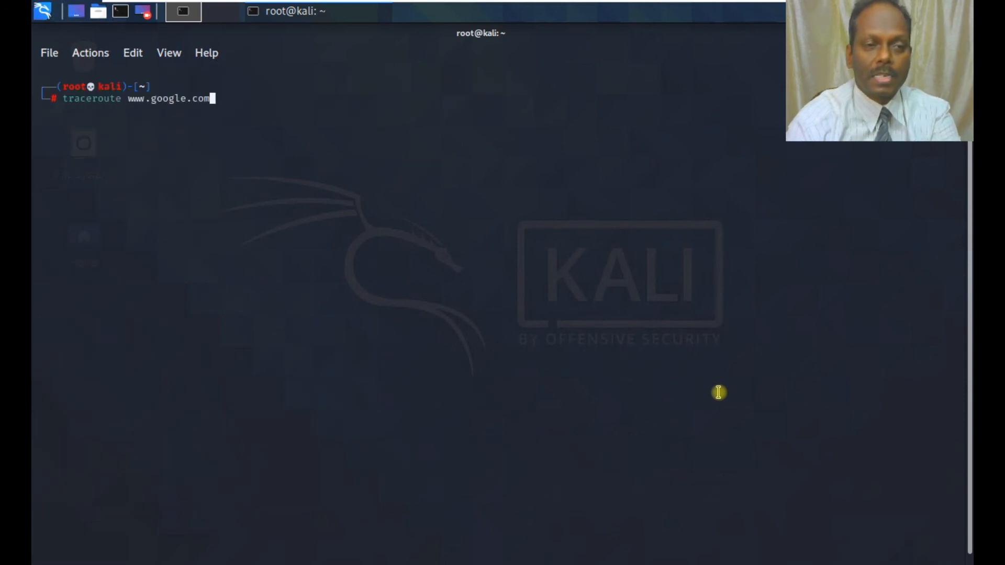
pyautogui.press('Return')
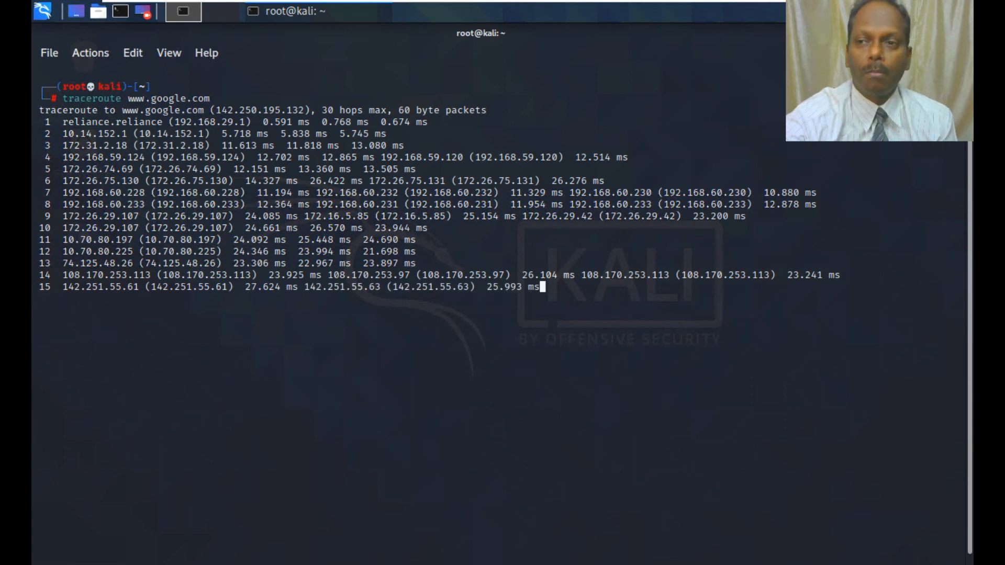
# Step: Minimize the Kali terminal and the virtual machine, and launch putty from C:\Software\putty in File Explorer on the Windows host
pyautogui.click(936, 33)
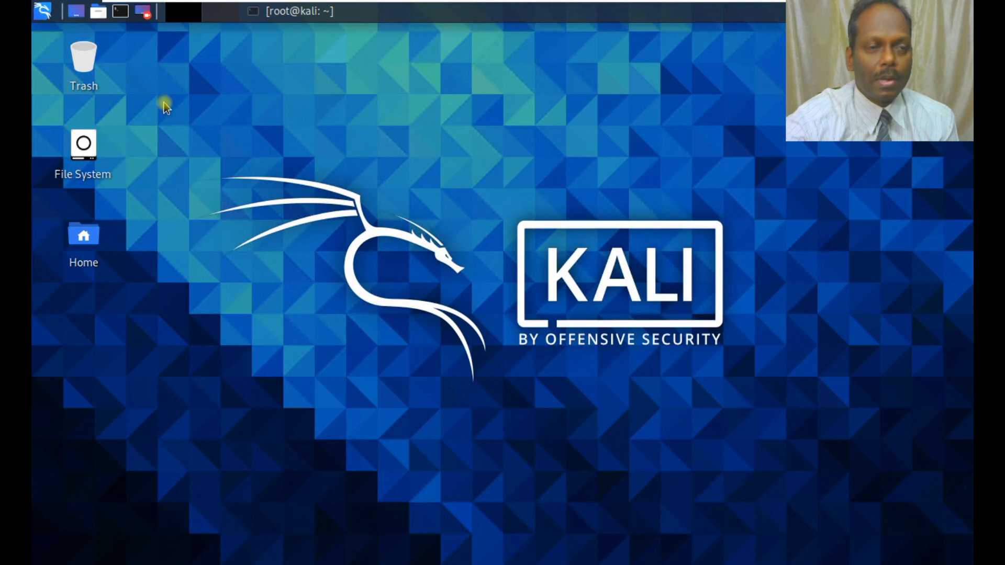
pyautogui.moveTo(633, 2)
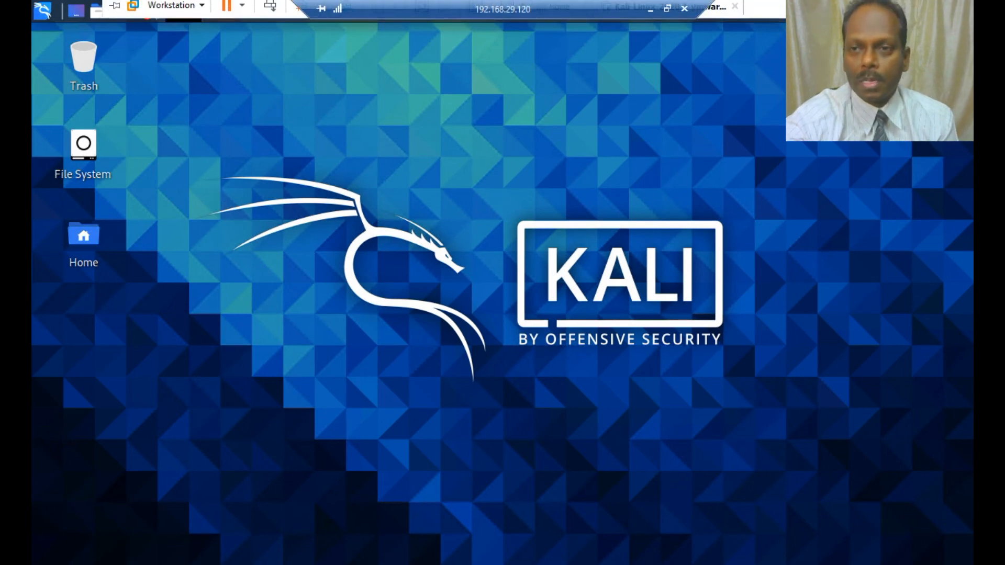
pyautogui.click(649, 9)
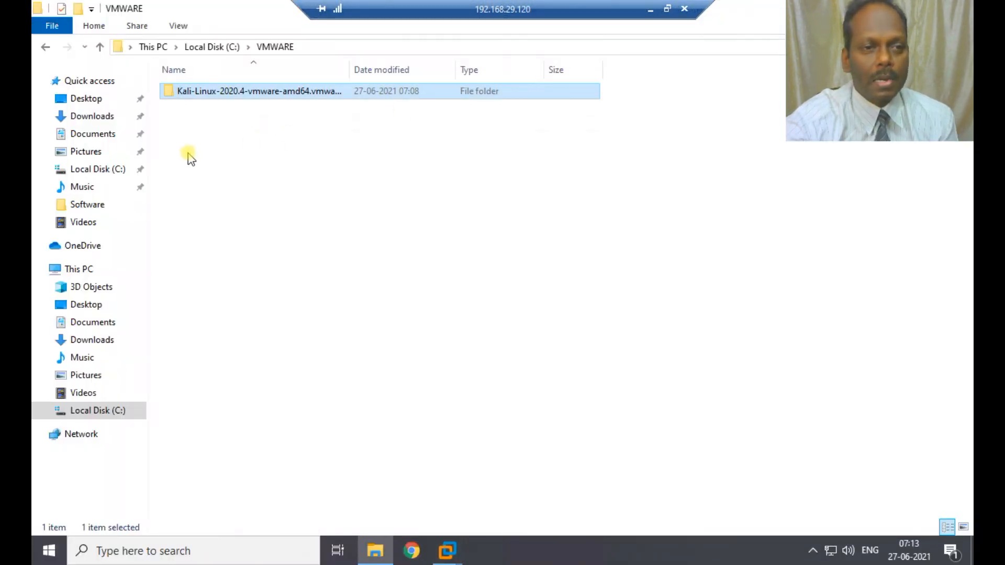
pyautogui.click(233, 48)
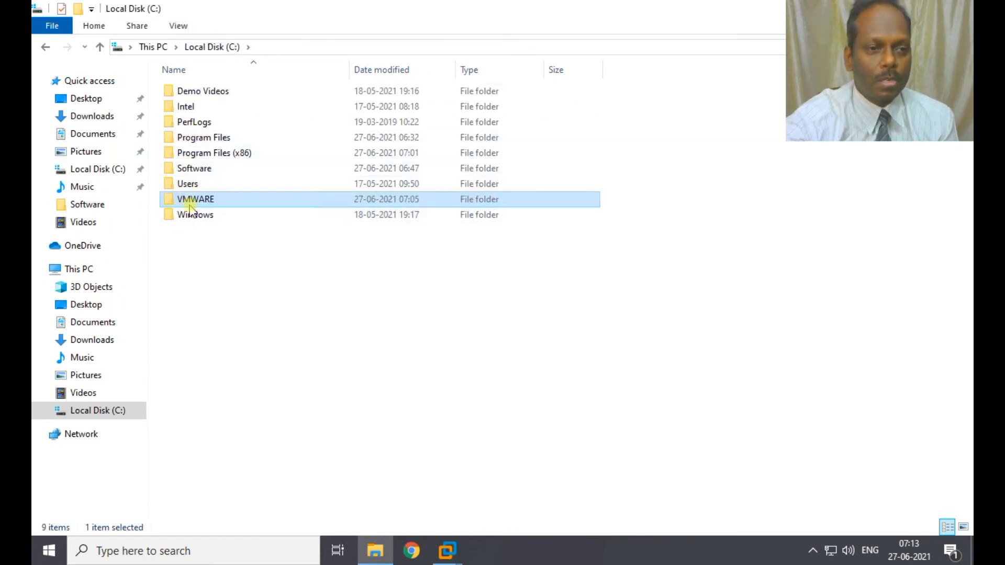
pyautogui.doubleClick(196, 167)
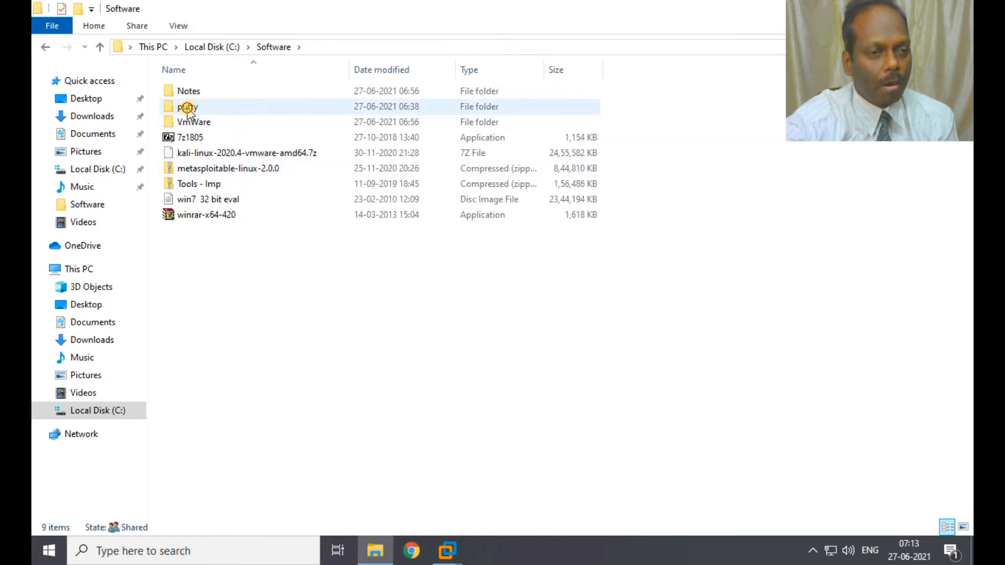
pyautogui.doubleClick(199, 107)
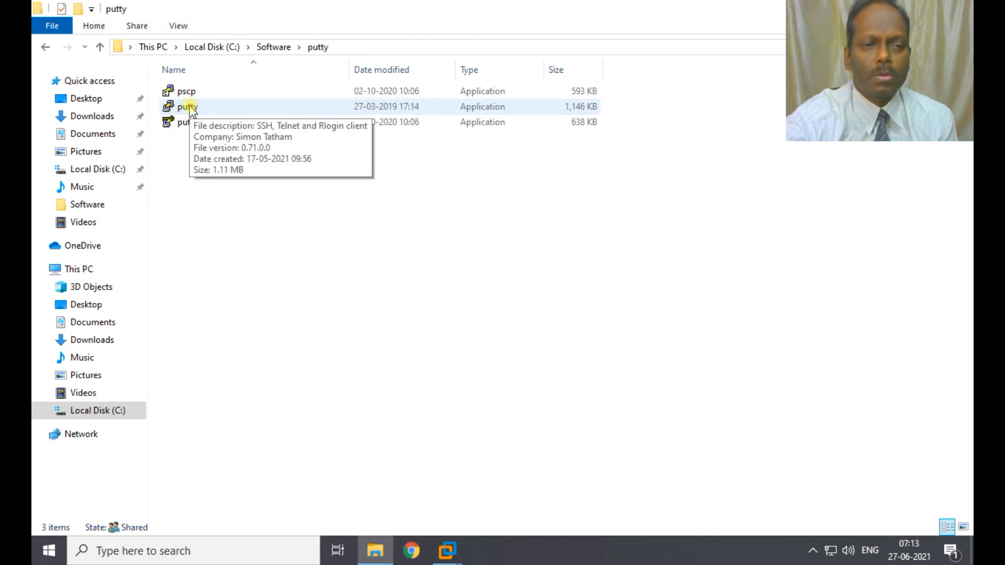
pyautogui.doubleClick(188, 107)
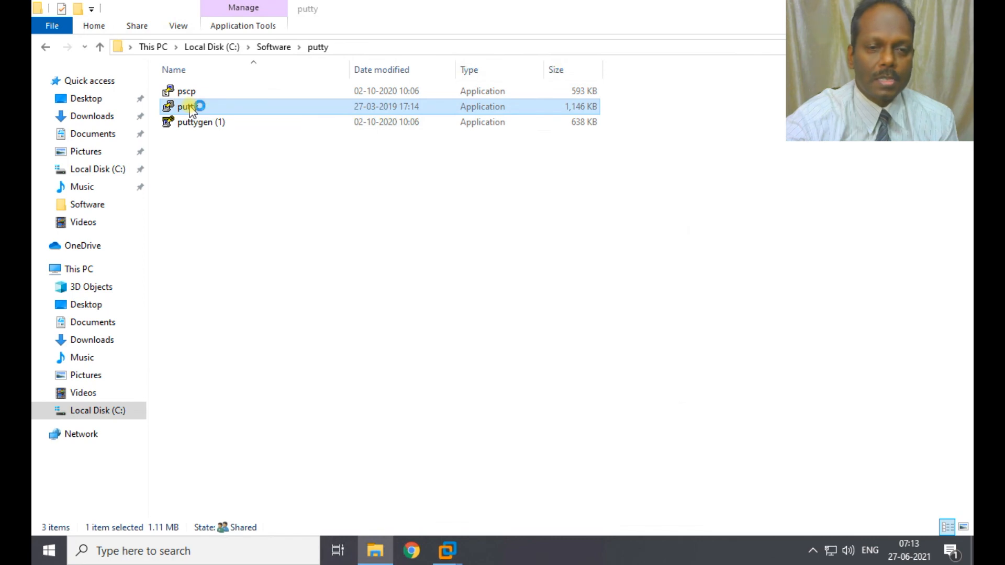
pyautogui.click(544, 291)
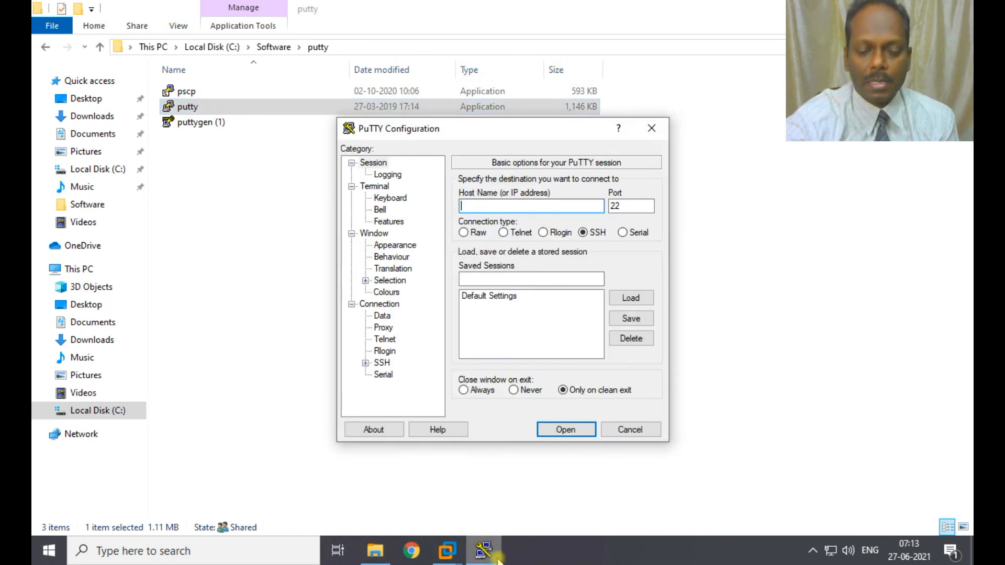
# Step: Enter 192.168.29.240 as the SSH host address and kali as the saved session name
pyautogui.write('192.1')
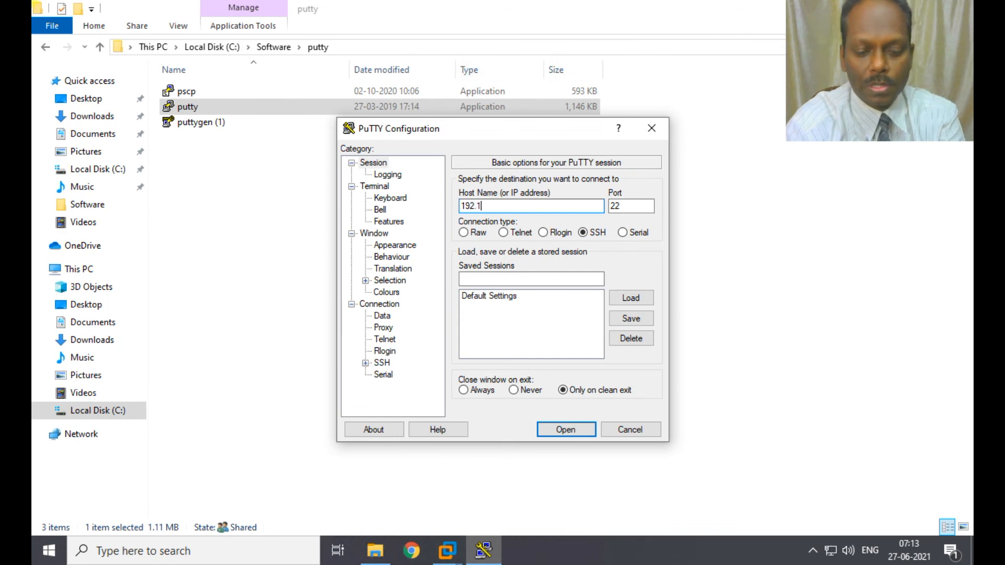
pyautogui.write('68.29.240')
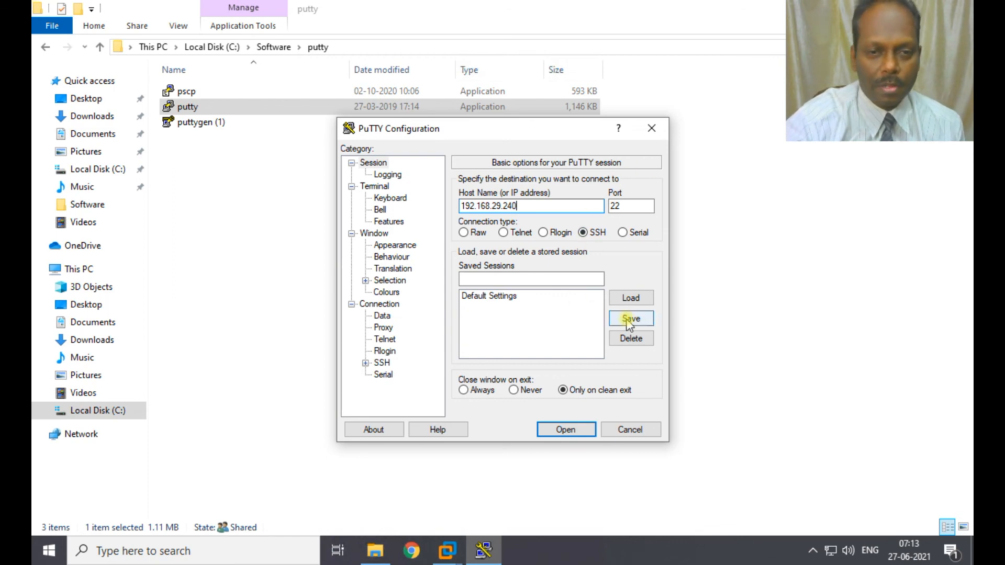
pyautogui.click(541, 279)
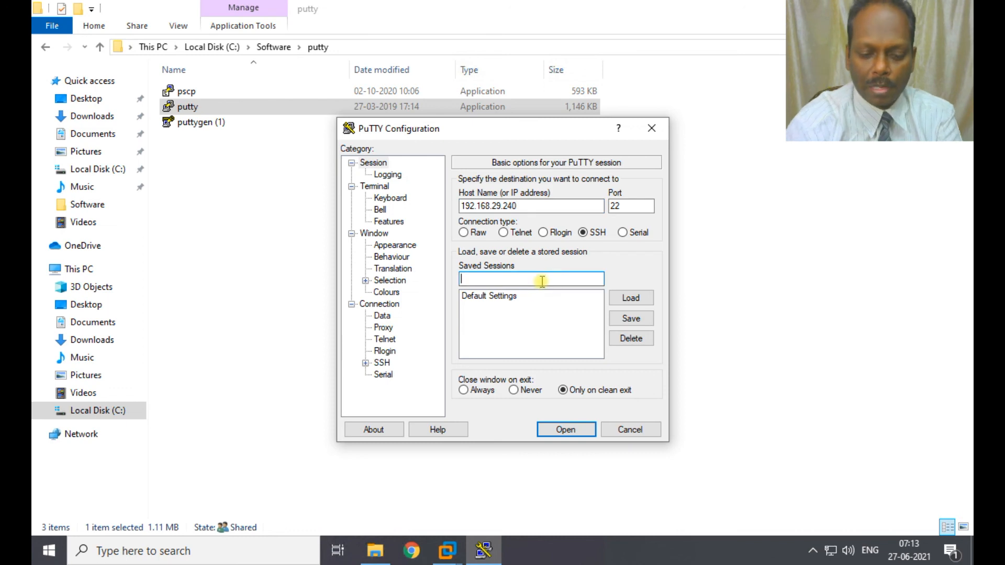
pyautogui.write('kali')
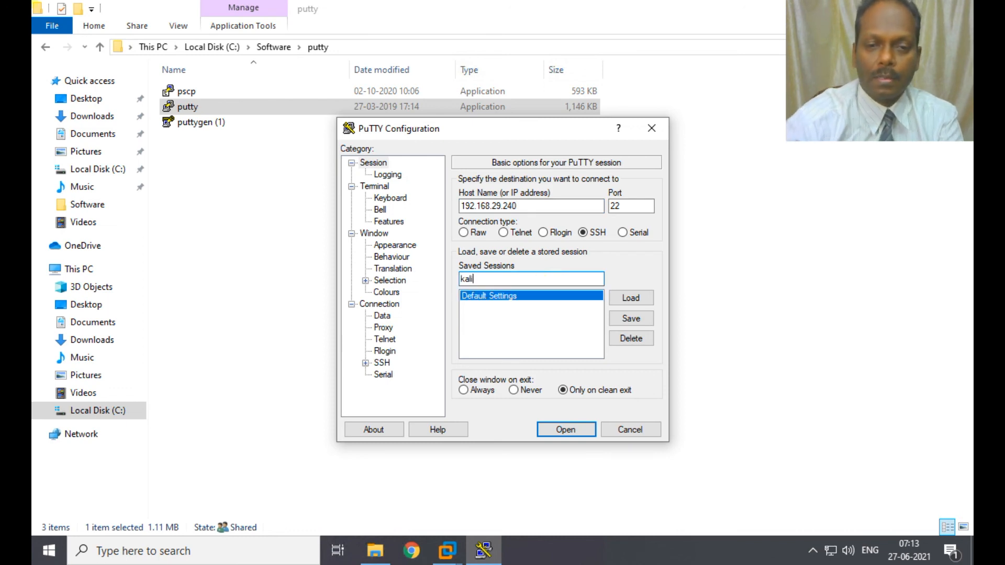
# Step: Set the PuTTY terminal font size to 12 point in the window appearance settings
pyautogui.click(395, 245)
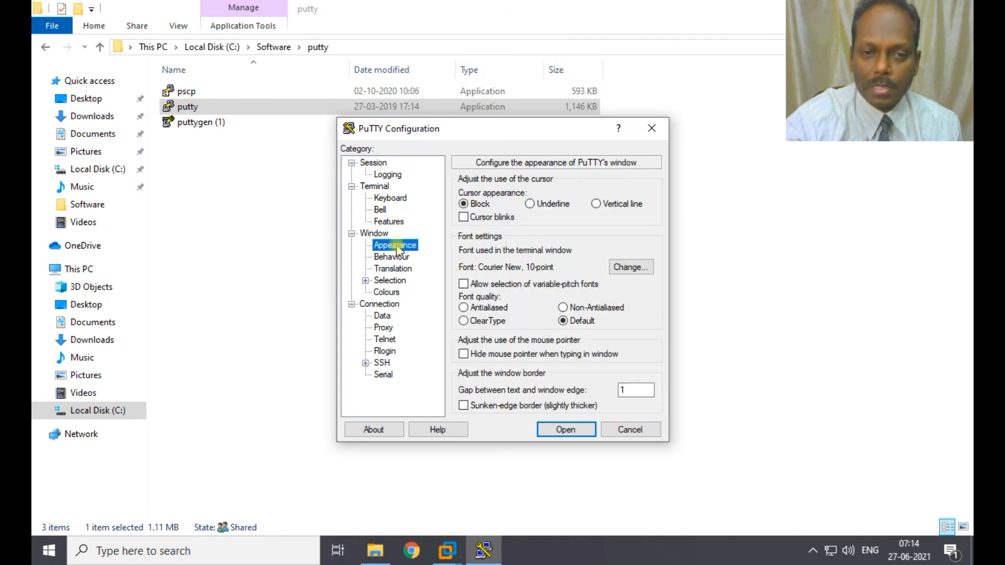
pyautogui.click(630, 267)
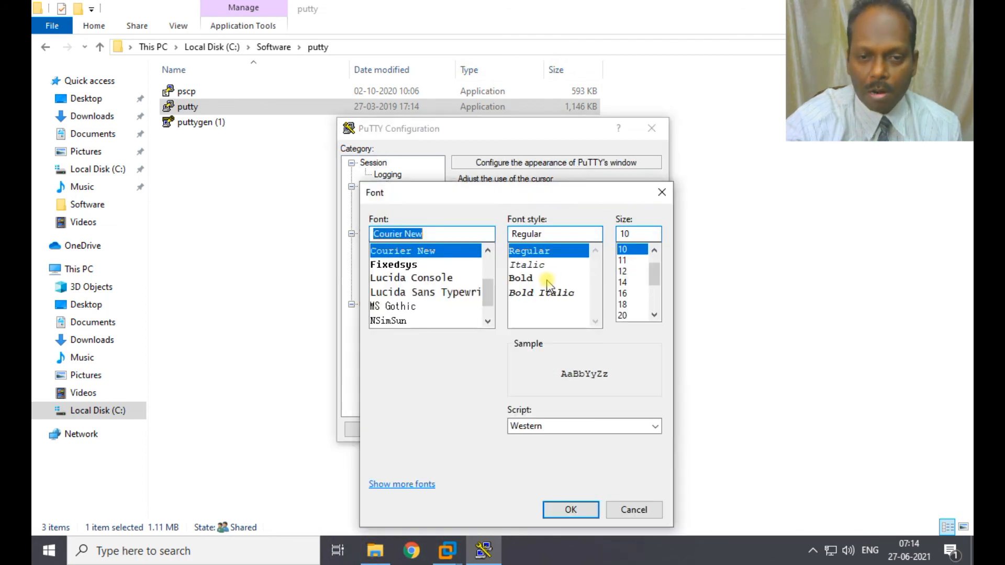
pyautogui.click(622, 271)
pyautogui.click(555, 507)
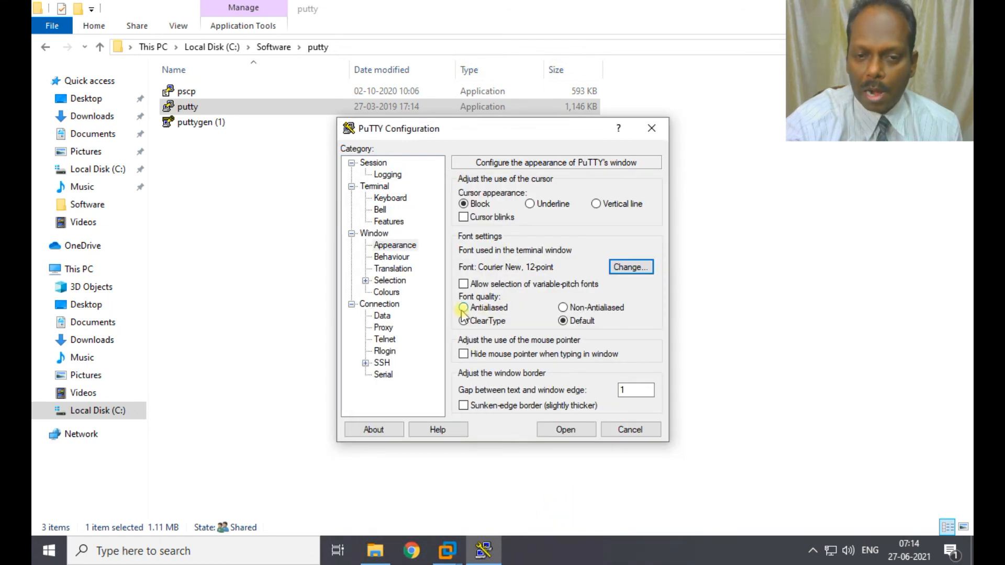
# Step: View the colour options, then return to the session settings and save the session as kali
pyautogui.click(385, 292)
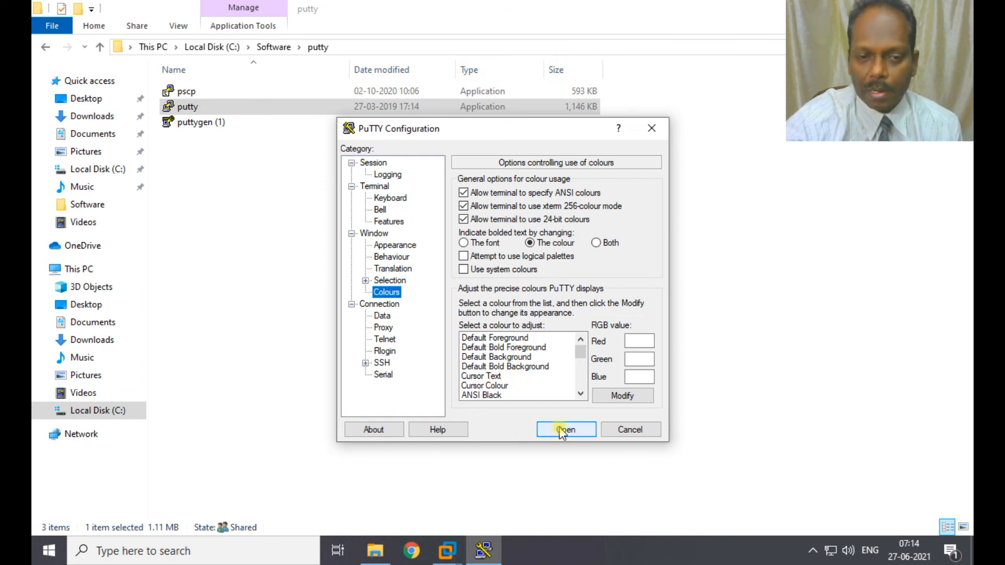
pyautogui.click(373, 162)
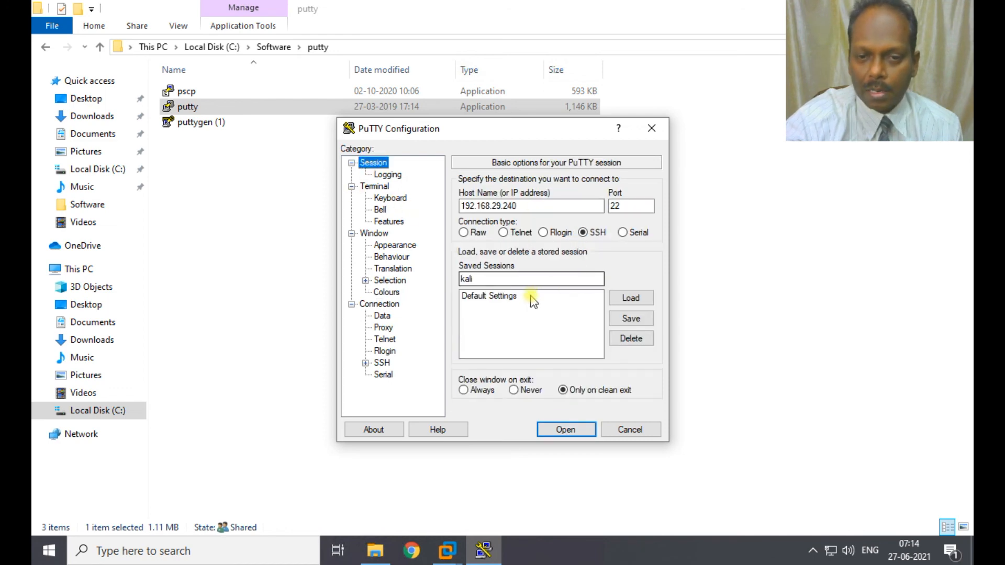
pyautogui.click(630, 318)
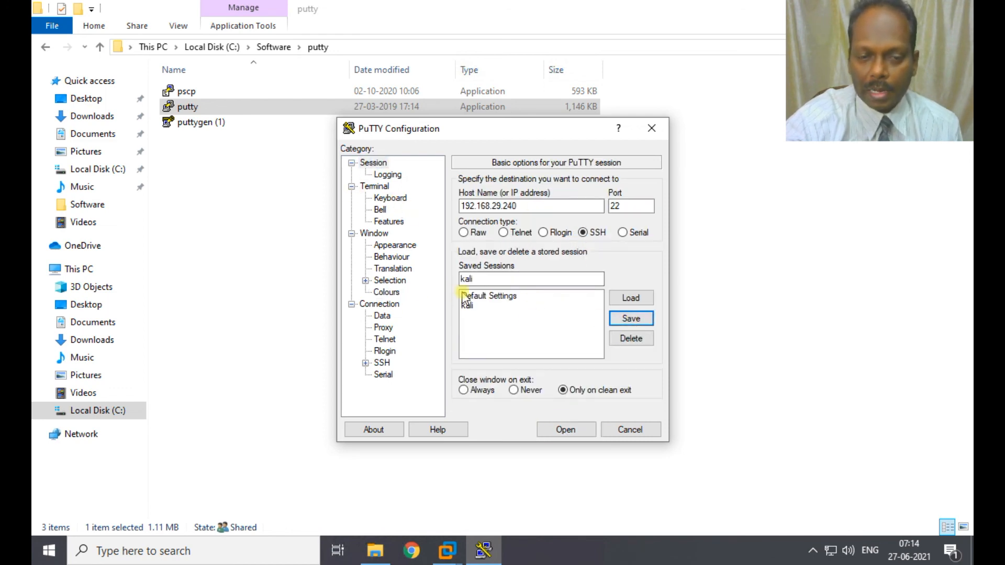
# Step: Open the saved kali session, trust the server's host key, and log in as kali with the account password
pyautogui.doubleClick(466, 305)
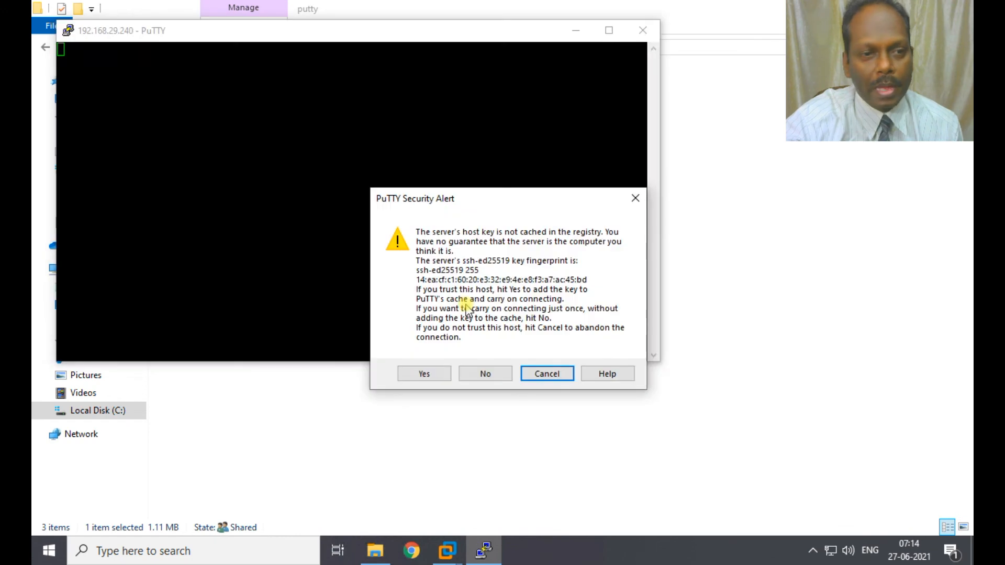
pyautogui.click(424, 374)
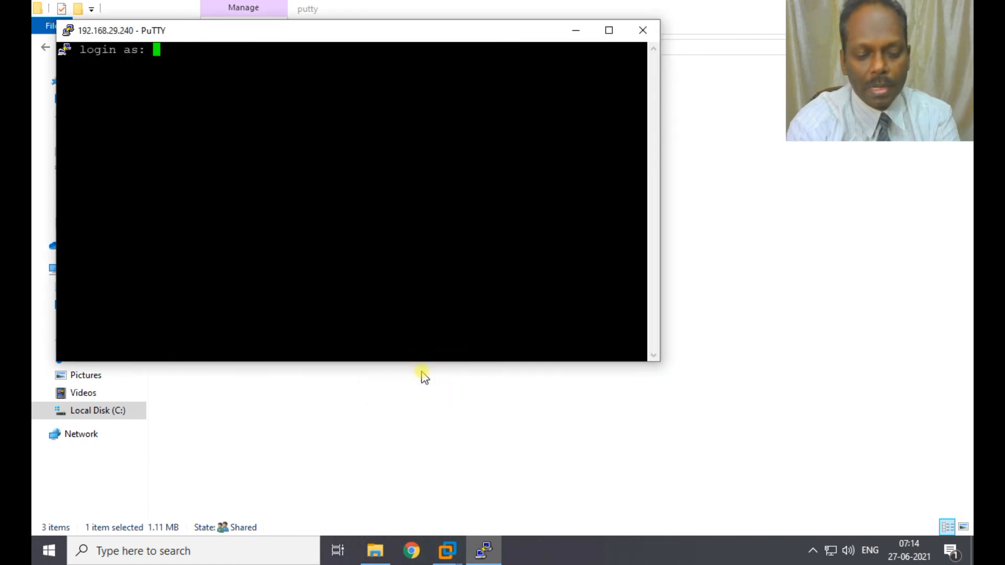
pyautogui.write('kali')
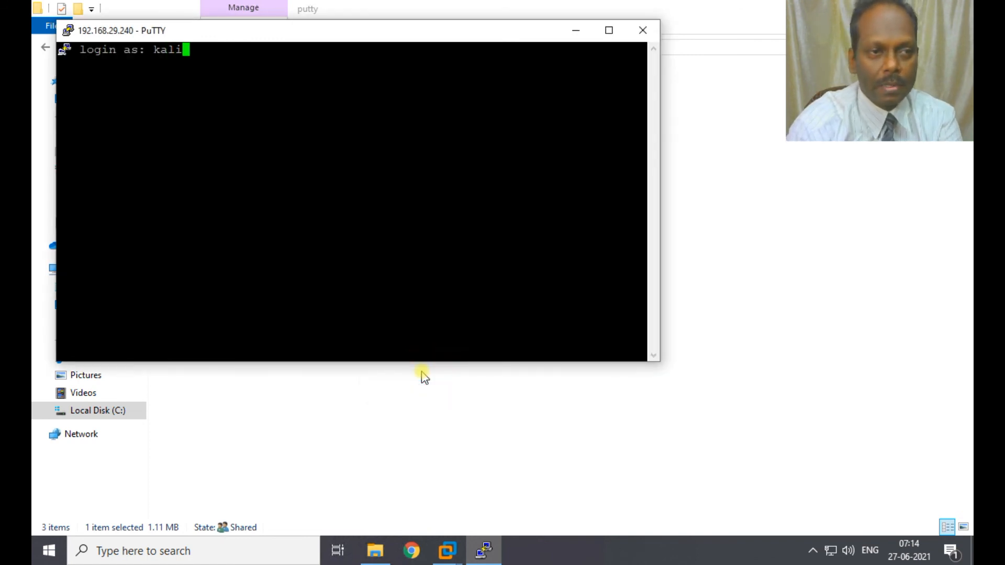
pyautogui.press('Return')
pyautogui.press('Return')
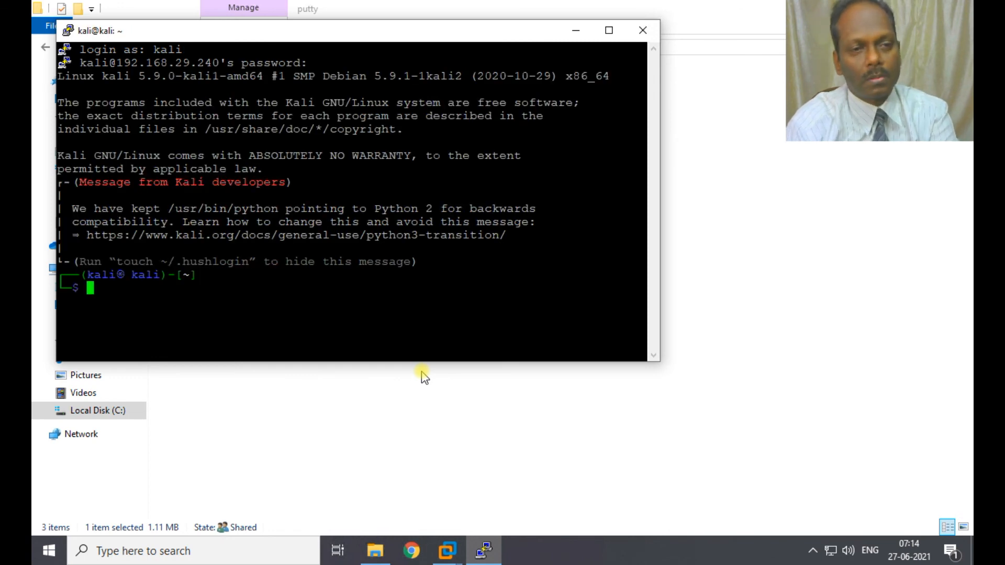